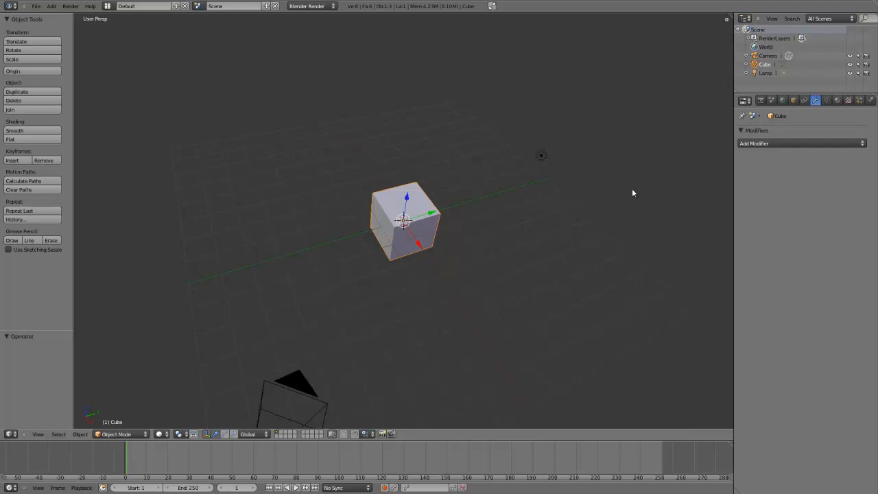
Step: Add an Array modifier to the default cube
{"action": "left_click", "coordinate": [779, 143]}
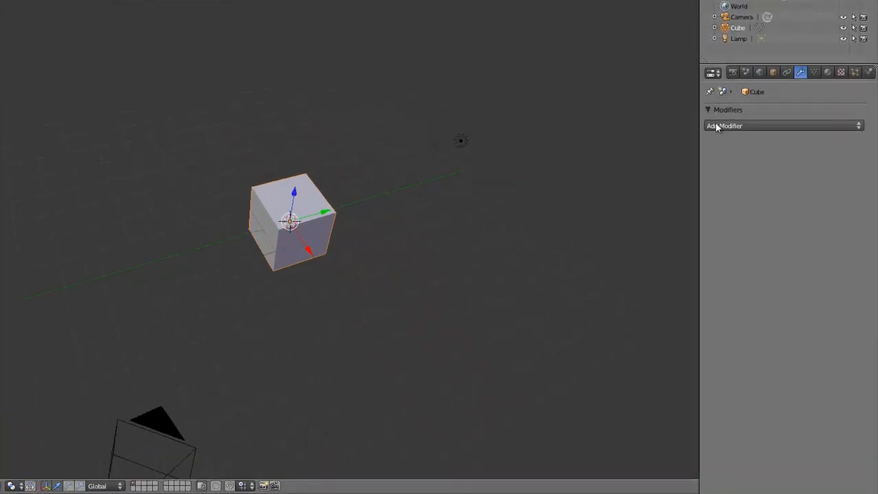
{"action": "left_click", "coordinate": [745, 143]}
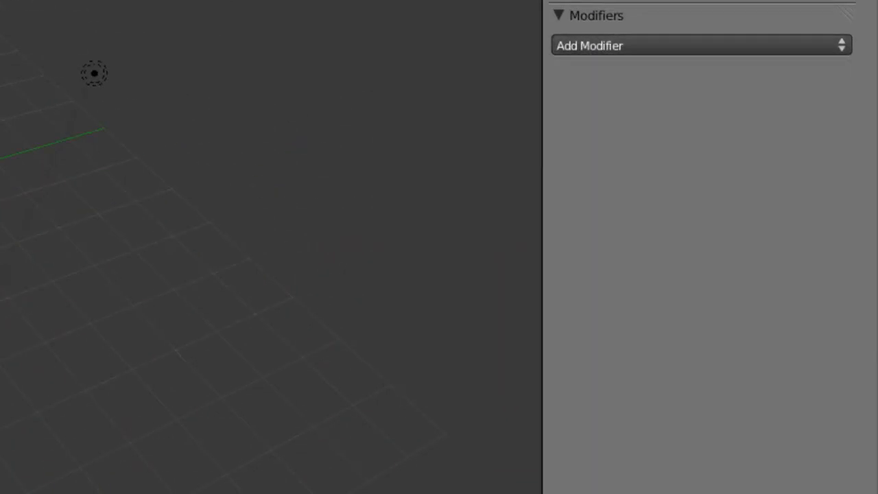
{"action": "left_click", "coordinate": [697, 48]}
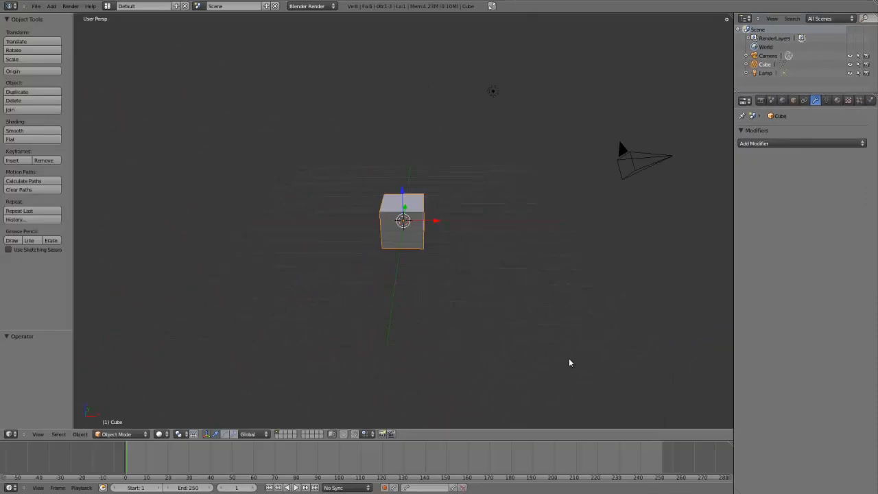
{"action": "middle_click_drag", "start_coordinate": [248, 274], "coordinate": [216, 275]}
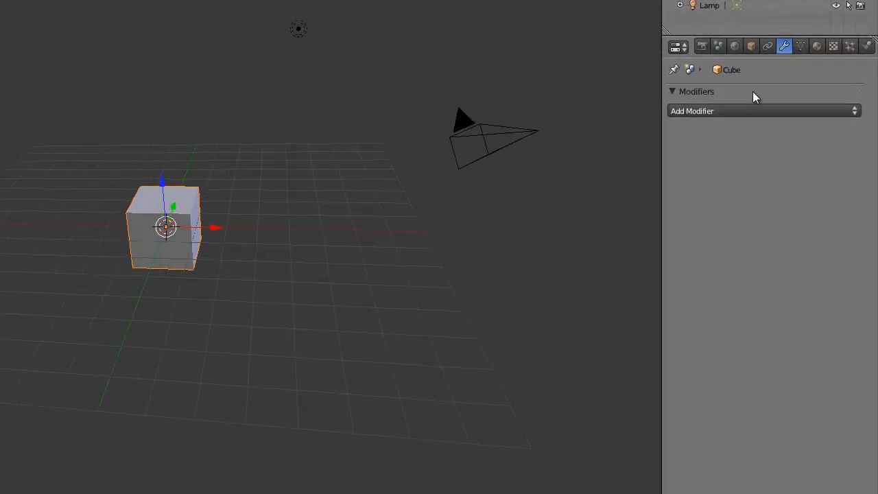
{"action": "left_click", "coordinate": [735, 110]}
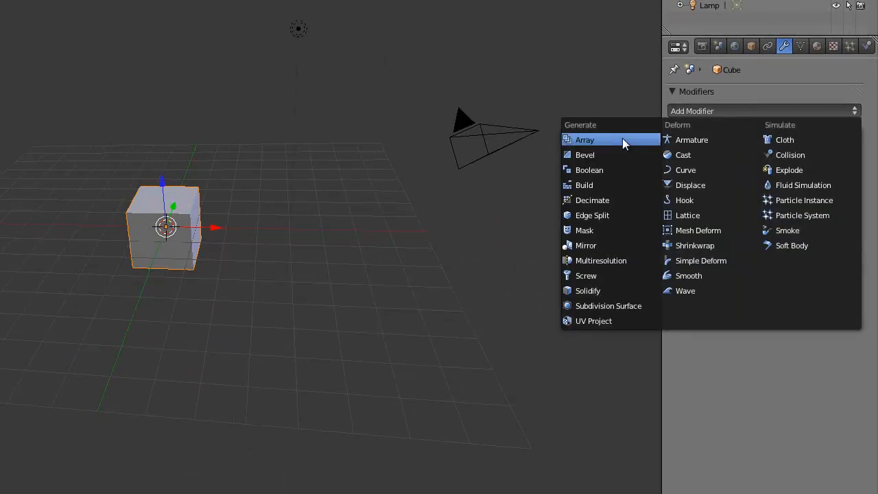
{"action": "left_click", "coordinate": [576, 140]}
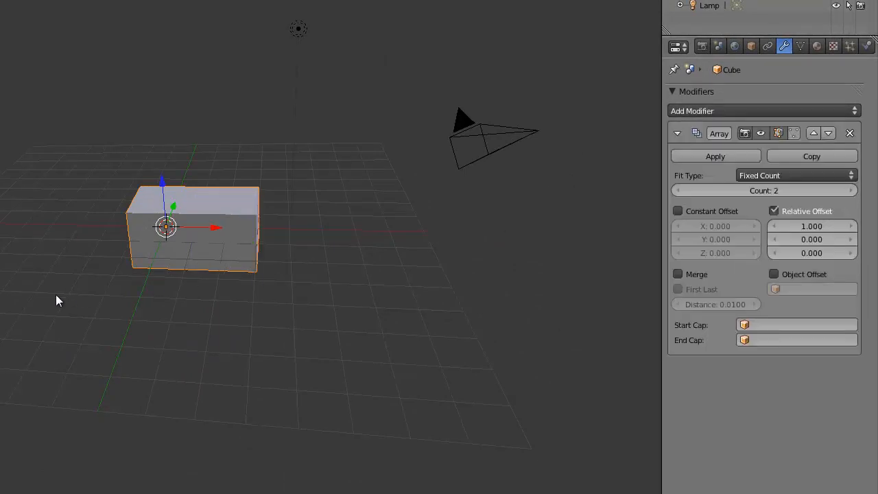
Step: Switch the viewport to wireframe shading and view the arrayed cubes up close
{"action": "middle_click_drag", "start_coordinate": [56, 295], "coordinate": [95, 331]}
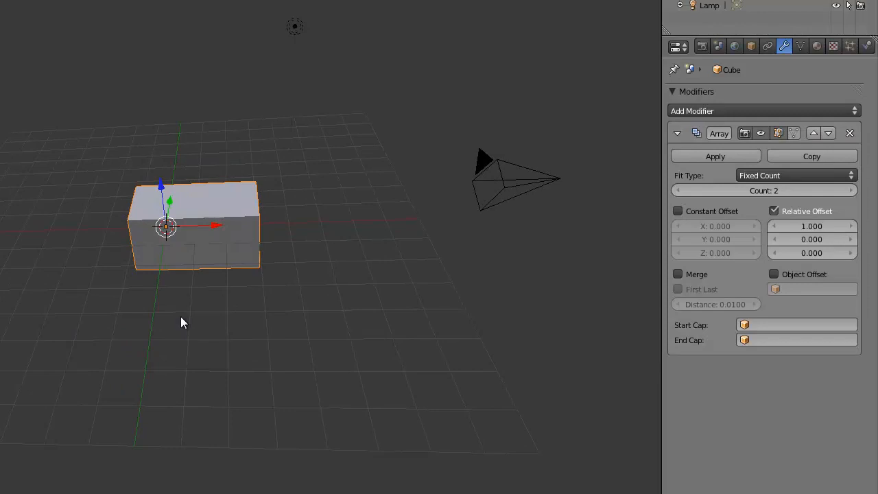
{"action": "key", "text": "z"}
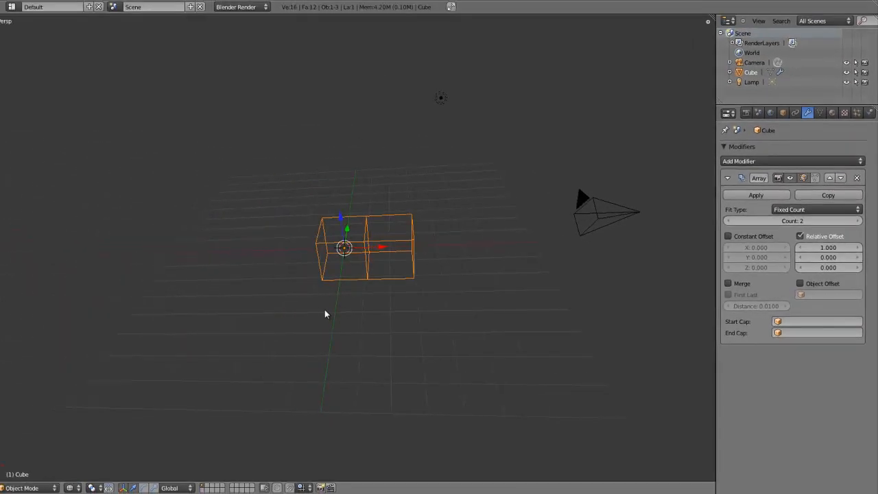
{"action": "middle_click_drag", "start_coordinate": [140, 309], "coordinate": [198, 282]}
{"action": "scroll", "coordinate": [371, 289], "scroll_direction": "up", "scroll_amount": 5}
{"action": "scroll", "coordinate": [370, 289], "scroll_direction": "down", "scroll_amount": 3}
{"action": "middle_click_drag", "start_coordinate": [336, 342], "coordinate": [324, 331]}
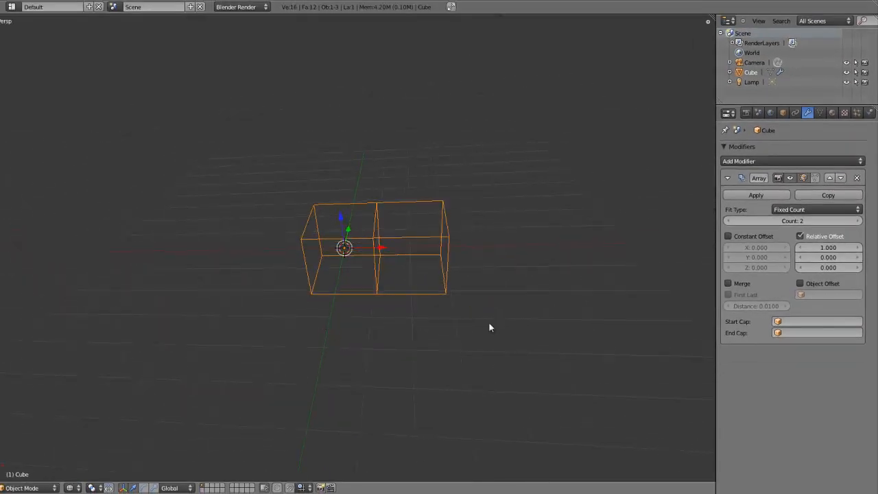
Step: Raise the Array modifier's fixed count to 6 and view the whole row of cubes
{"action": "left_click", "coordinate": [859, 222]}
{"action": "left_click", "coordinate": [858, 222]}
{"action": "left_click", "coordinate": [858, 222]}
{"action": "left_click", "coordinate": [857, 221]}
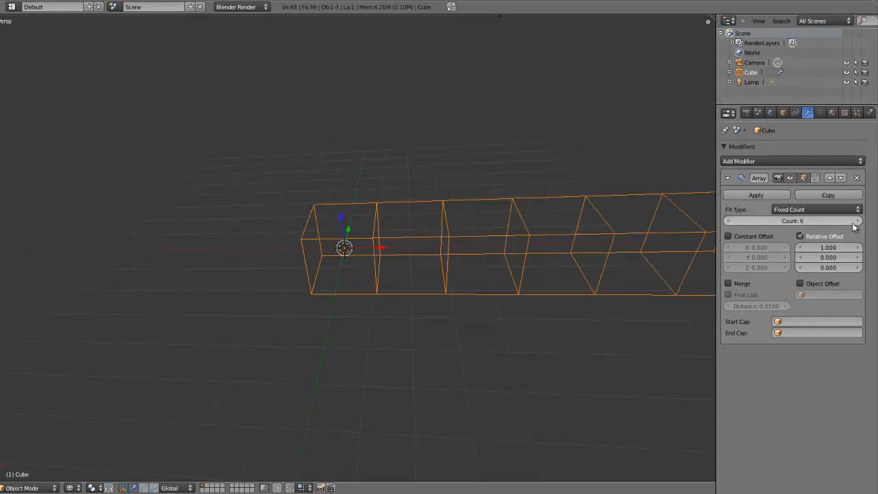
{"action": "scroll", "coordinate": [496, 266], "scroll_direction": "down", "scroll_amount": 5}
{"action": "scroll", "coordinate": [359, 291], "scroll_direction": "up", "scroll_amount": 6}
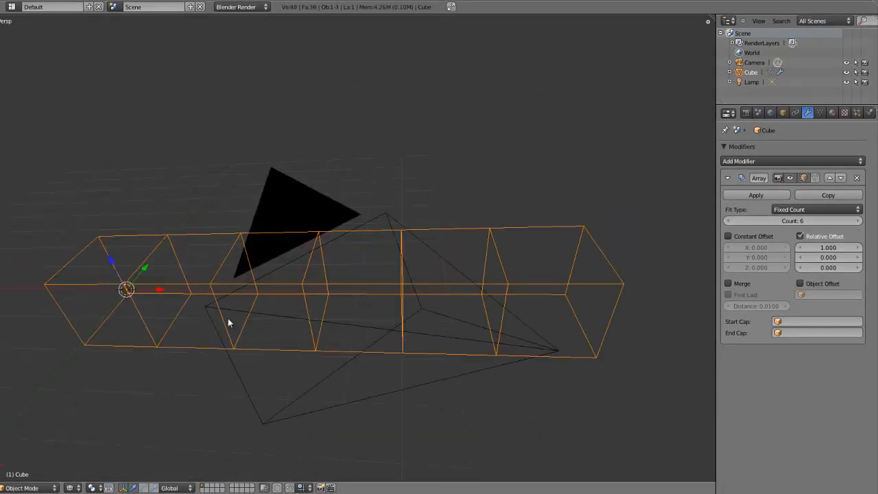
{"action": "scroll", "coordinate": [253, 317], "scroll_direction": "down", "scroll_amount": 5}
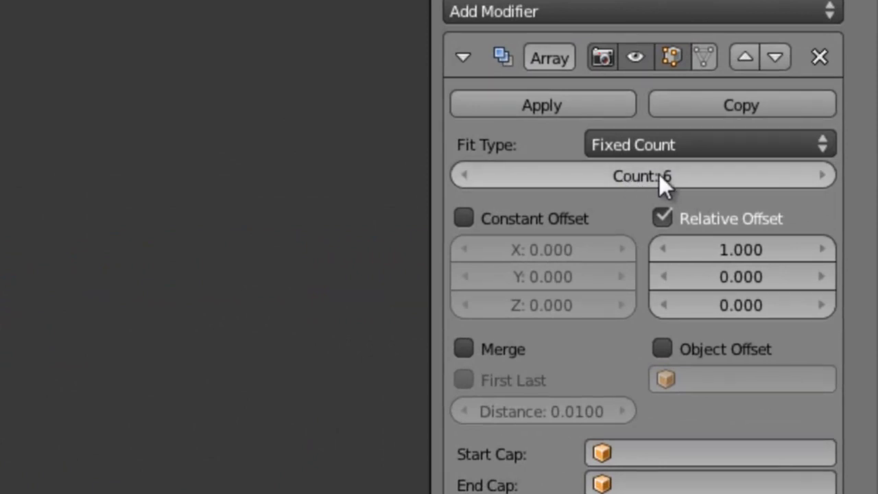
Step: Set the Array modifier's fixed count to 25
{"action": "left_click", "coordinate": [659, 175]}
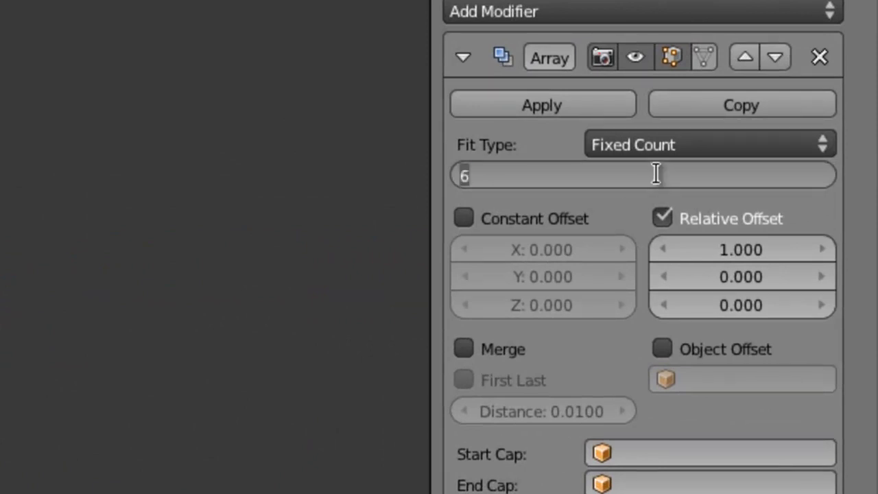
{"action": "type", "text": "25"}
{"action": "key", "text": "Return"}
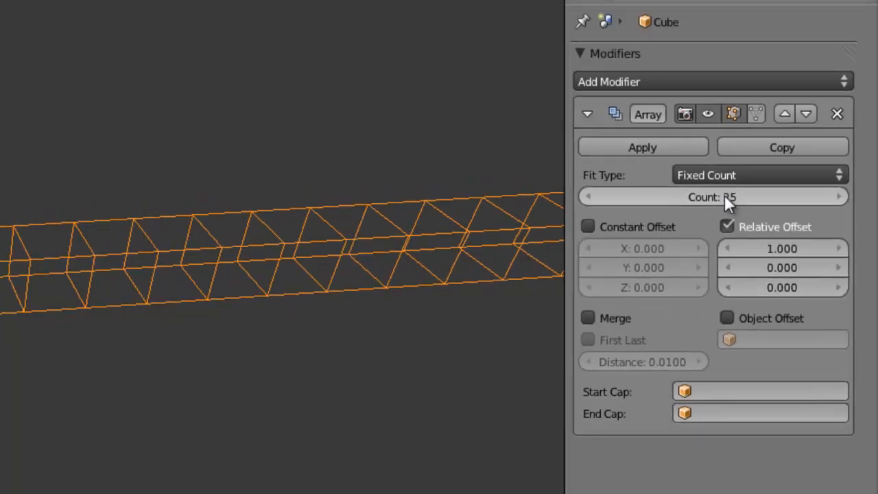
{"action": "scroll", "coordinate": [423, 291], "scroll_direction": "down", "scroll_amount": 2}
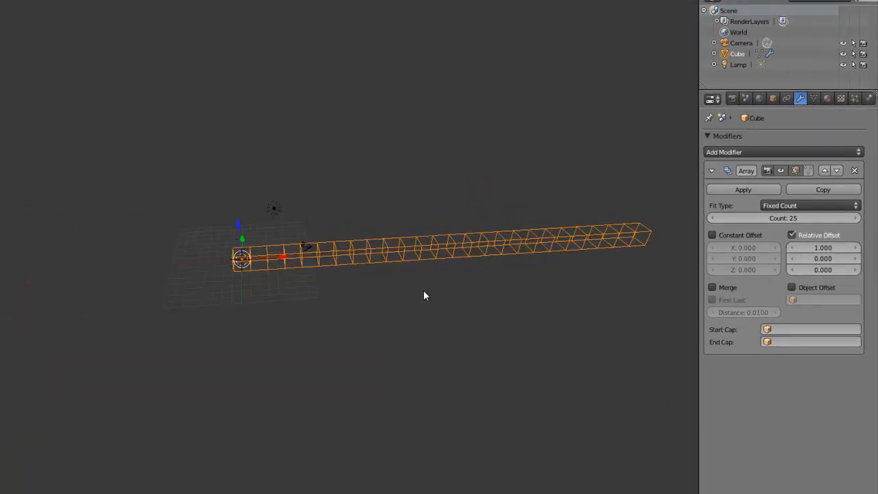
{"action": "scroll", "coordinate": [423, 290], "scroll_direction": "up", "scroll_amount": 3}
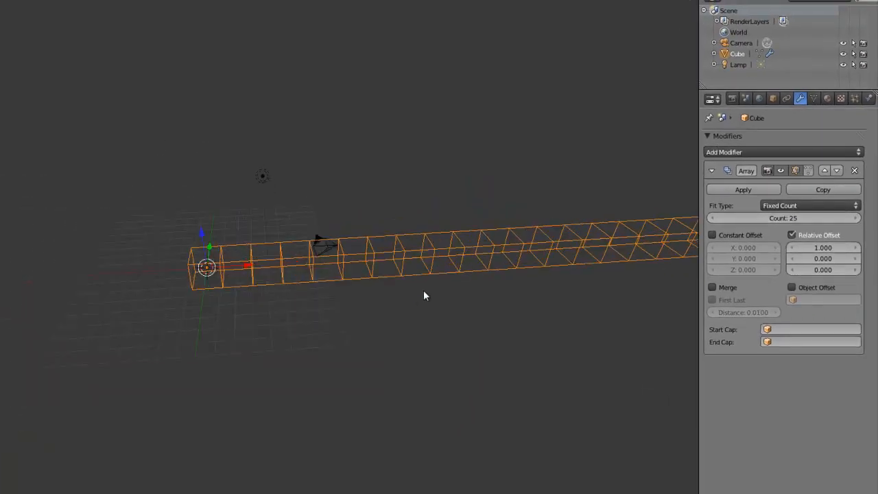
Step: Try scaling the original cube's mesh down in Edit Mode, cancel the scaling and return to Object Mode
{"action": "key", "text": "Tab"}
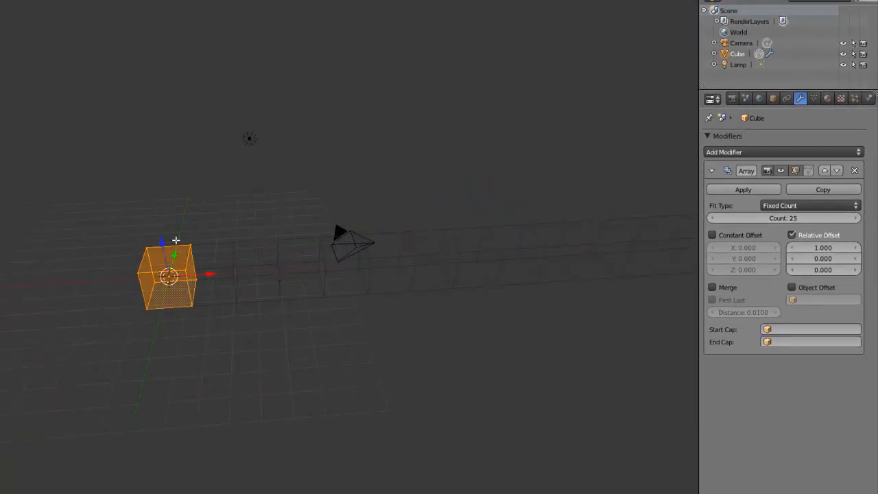
{"action": "scroll", "coordinate": [257, 266], "scroll_direction": "up", "scroll_amount": 4}
{"action": "middle_click_drag", "start_coordinate": [84, 285], "coordinate": [241, 284], "text": "shift"}
{"action": "scroll", "coordinate": [234, 283], "scroll_direction": "down", "scroll_amount": 3}
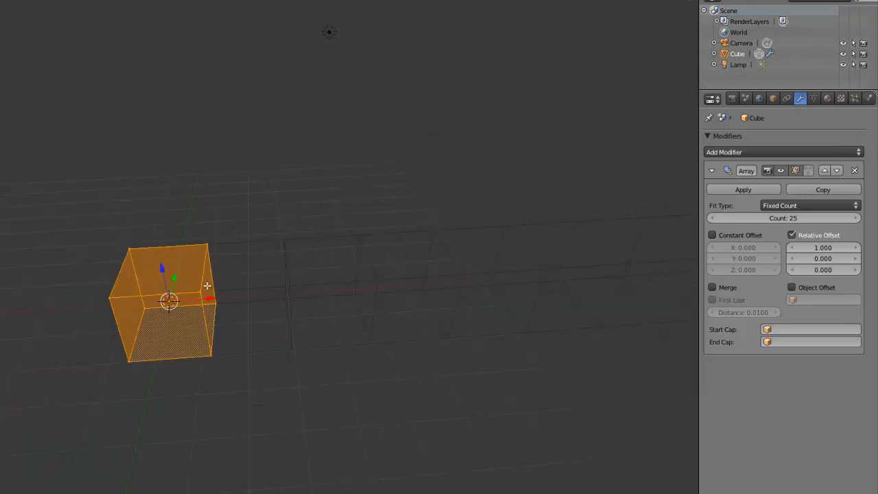
{"action": "key", "text": "s"}
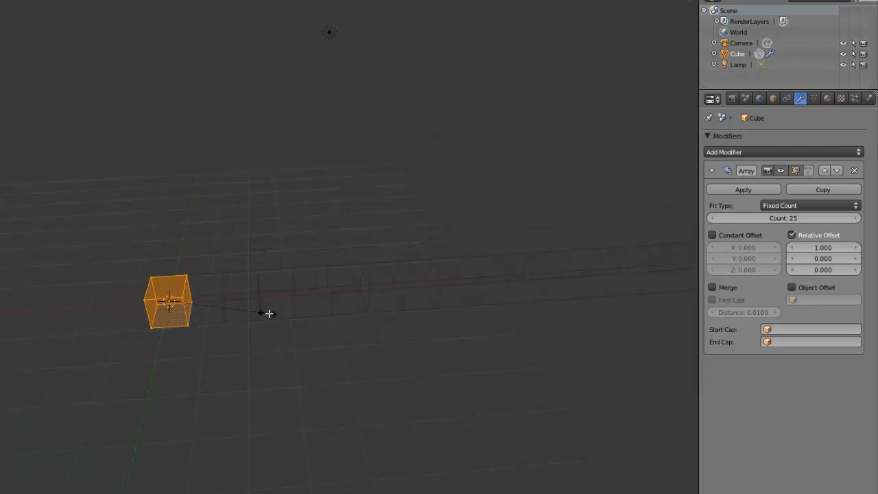
{"action": "right_click", "coordinate": [353, 275]}
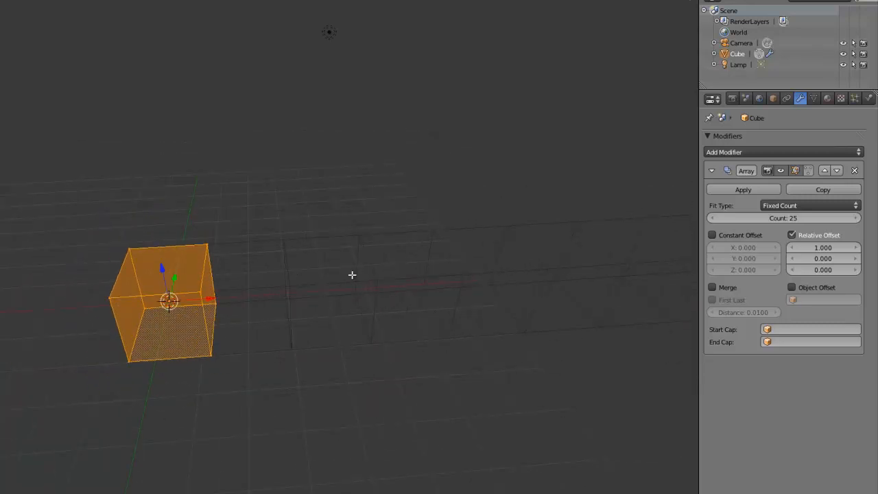
{"action": "key", "text": "Tab"}
Step: Examine the full row of arrayed cubes from several views in both solid and wireframe shading
{"action": "scroll", "coordinate": [372, 285], "scroll_direction": "down", "scroll_amount": 5}
{"action": "scroll", "coordinate": [466, 270], "scroll_direction": "down", "scroll_amount": 4}
{"action": "middle_click_drag", "start_coordinate": [387, 247], "coordinate": [282, 295], "text": "shift"}
{"action": "scroll", "coordinate": [282, 294], "scroll_direction": "up", "scroll_amount": 5}
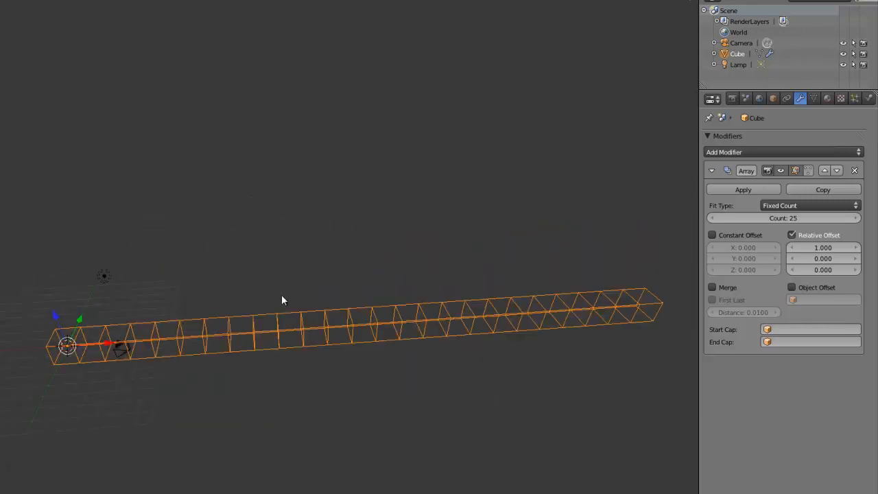
{"action": "middle_click_drag", "start_coordinate": [51, 377], "coordinate": [115, 358], "text": "shift"}
{"action": "scroll", "coordinate": [116, 360], "scroll_direction": "down", "scroll_amount": 3}
{"action": "key", "text": "z"}
{"action": "mouse_move", "coordinate": [205, 358]}
{"action": "middle_mouse_down"}
{"action": "mouse_move", "coordinate": [229, 349]}
{"action": "mouse_move", "coordinate": [198, 344]}
{"action": "mouse_move", "coordinate": [202, 334]}
{"action": "middle_mouse_up"}
{"action": "key", "text": "z"}
{"action": "scroll", "coordinate": [202, 334], "scroll_direction": "up", "scroll_amount": 2}
{"action": "mouse_move", "coordinate": [137, 361]}
{"action": "middle_mouse_down"}
{"action": "mouse_move", "coordinate": [127, 357]}
{"action": "mouse_move", "coordinate": [134, 368]}
{"action": "middle_mouse_up"}
{"action": "middle_click_drag", "start_coordinate": [255, 324], "coordinate": [339, 327], "text": "shift"}
{"action": "scroll", "coordinate": [356, 333], "scroll_direction": "down", "scroll_amount": 5}
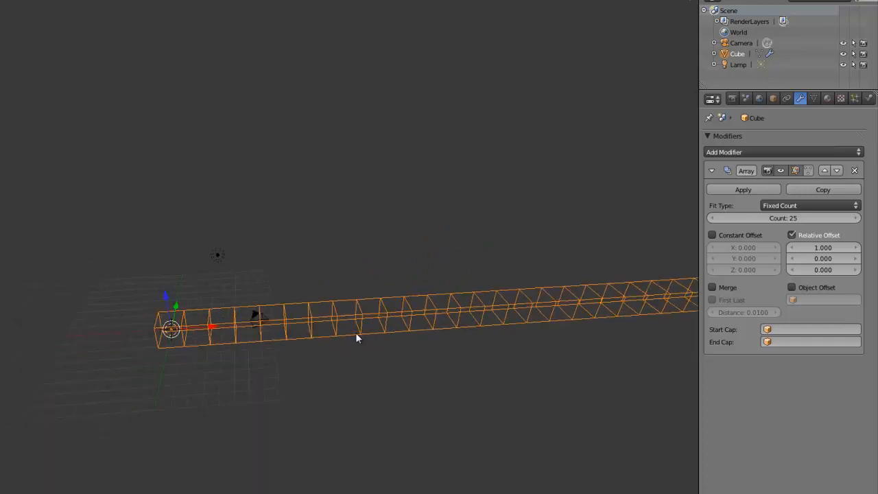
{"action": "scroll", "coordinate": [356, 335], "scroll_direction": "up", "scroll_amount": 3}
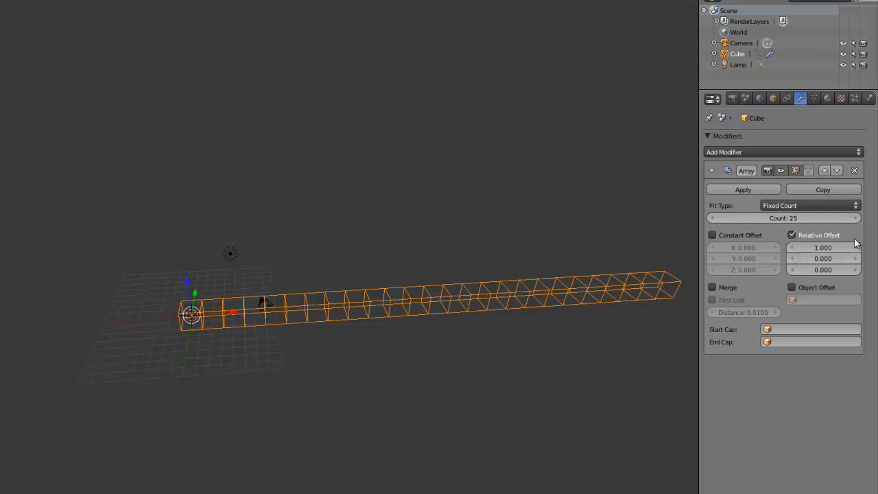
{"action": "scroll", "coordinate": [286, 296], "scroll_direction": "up", "scroll_amount": 5}
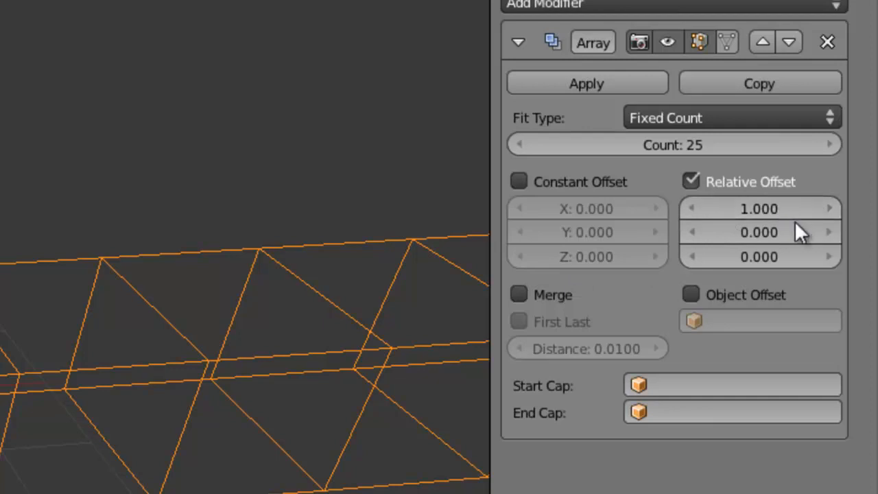
Step: Increase the array's relative X offset to 1.7 to open gaps between the cubes
{"action": "left_click", "coordinate": [829, 207]}
{"action": "left_click", "coordinate": [829, 207]}
{"action": "left_click", "coordinate": [828, 207]}
{"action": "left_click", "coordinate": [829, 208]}
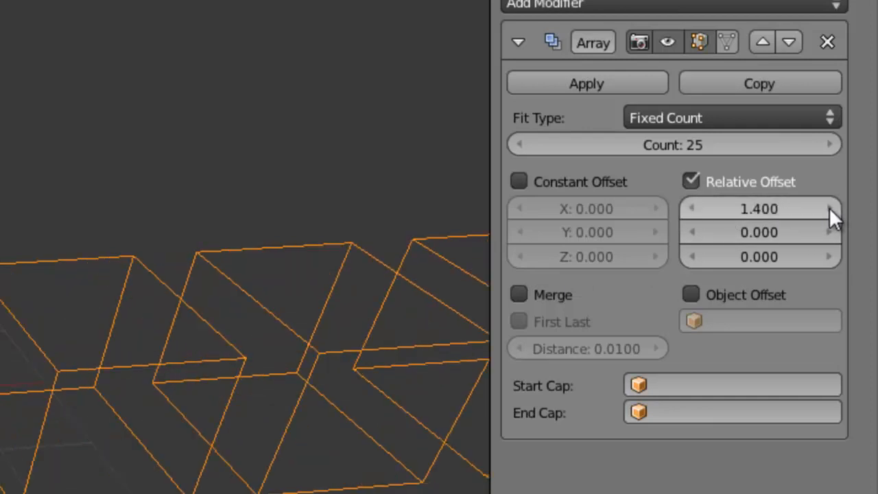
{"action": "left_click", "coordinate": [829, 207]}
{"action": "left_click", "coordinate": [829, 208]}
{"action": "left_click", "coordinate": [829, 207]}
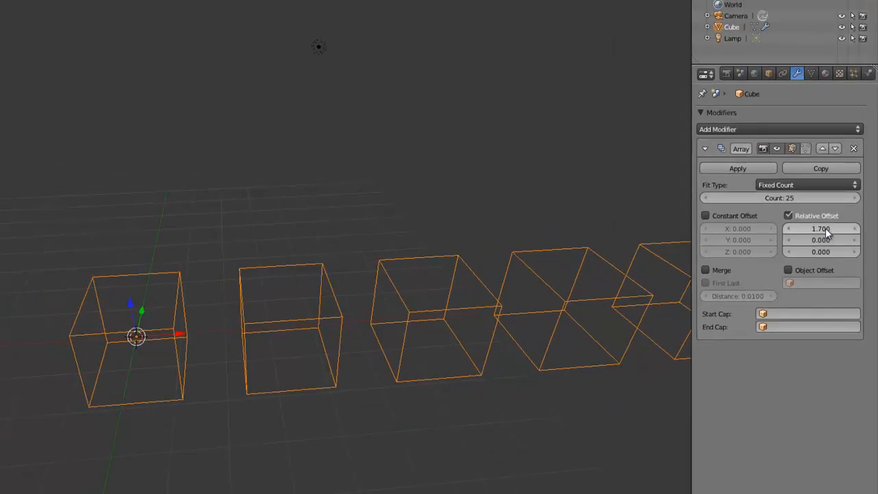
Step: Lower the array's relative X offset back to 1.0 to close the gaps between the cubes
{"action": "left_click", "coordinate": [790, 229]}
{"action": "left_click", "coordinate": [790, 228]}
{"action": "left_click", "coordinate": [790, 228]}
{"action": "left_click", "coordinate": [790, 229]}
{"action": "left_click", "coordinate": [790, 228]}
{"action": "left_click", "coordinate": [790, 228]}
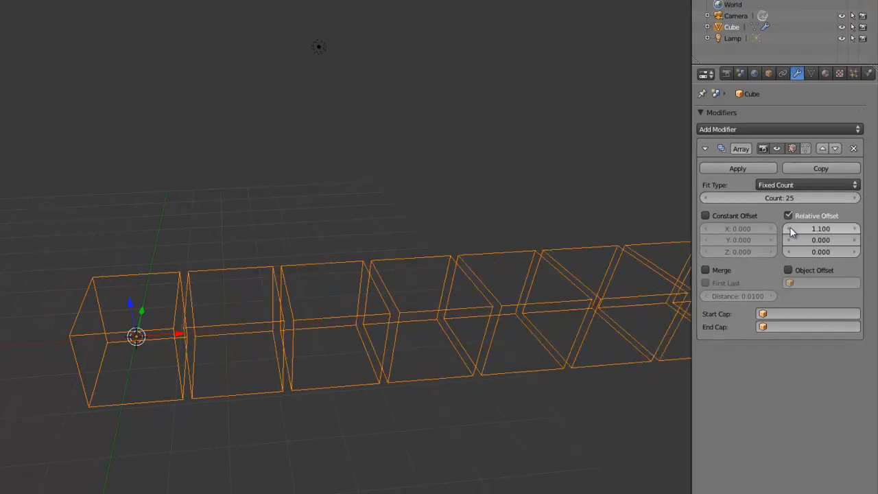
{"action": "left_click", "coordinate": [790, 228]}
{"action": "middle_click_drag", "start_coordinate": [295, 264], "coordinate": [314, 277]}
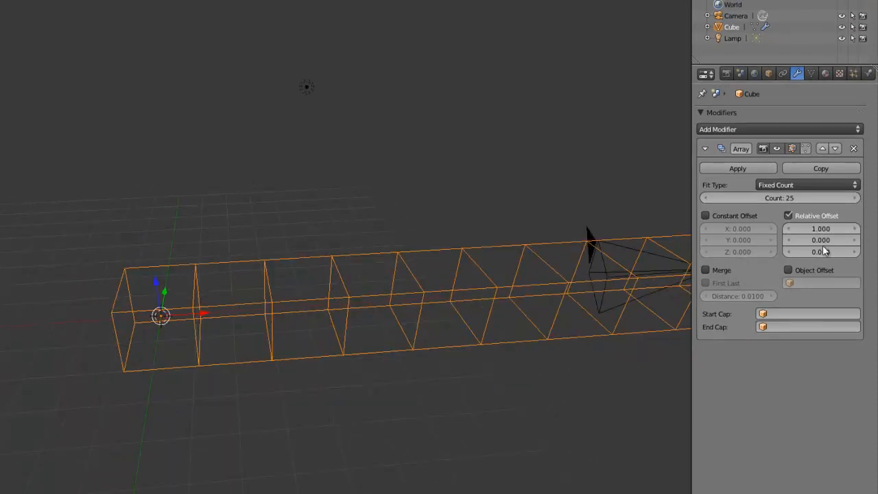
Step: Try a relative Y offset of 0.3 on the array and bring it back to 0
{"action": "left_click", "coordinate": [853, 240]}
{"action": "left_click", "coordinate": [853, 240]}
{"action": "left_click", "coordinate": [853, 240]}
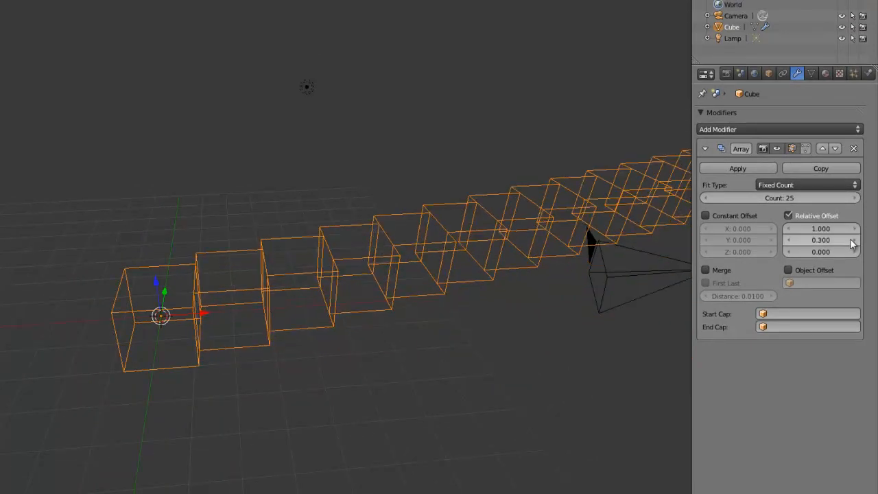
{"action": "left_click", "coordinate": [789, 240]}
{"action": "left_click", "coordinate": [789, 240]}
{"action": "left_click", "coordinate": [789, 240]}
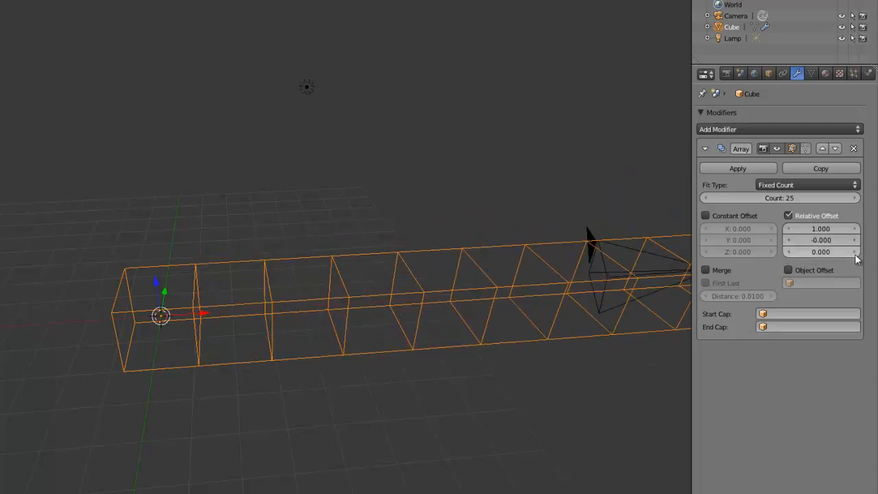
Step: Try a positive relative Z offset on the array and bring it back to 0
{"action": "left_click", "coordinate": [855, 251]}
{"action": "left_click", "coordinate": [854, 252]}
{"action": "left_click", "coordinate": [854, 252]}
{"action": "left_click", "coordinate": [854, 252]}
{"action": "left_click", "coordinate": [788, 252]}
{"action": "left_click", "coordinate": [788, 252]}
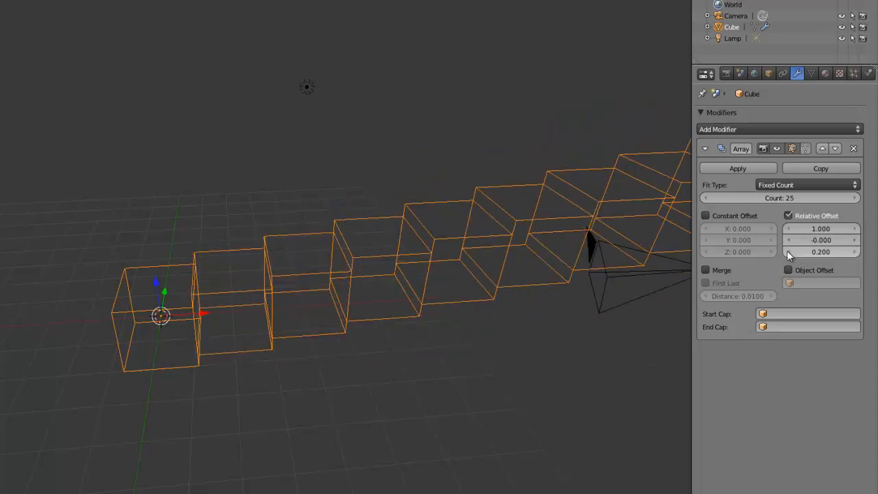
{"action": "left_click", "coordinate": [789, 251]}
{"action": "left_click", "coordinate": [789, 252]}
{"action": "middle_click_drag", "start_coordinate": [300, 282], "coordinate": [488, 279]}
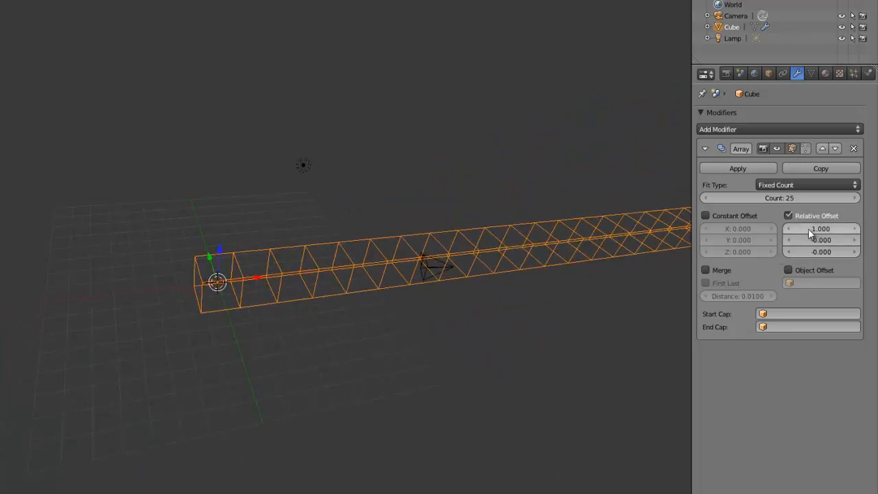
Step: Switch the viewport to solid shading while trying relative X offsets of 5.721 and 1.402 on the array
{"action": "left_click_drag", "start_coordinate": [808, 228], "coordinate": [857, 229]}
{"action": "key", "text": "z"}
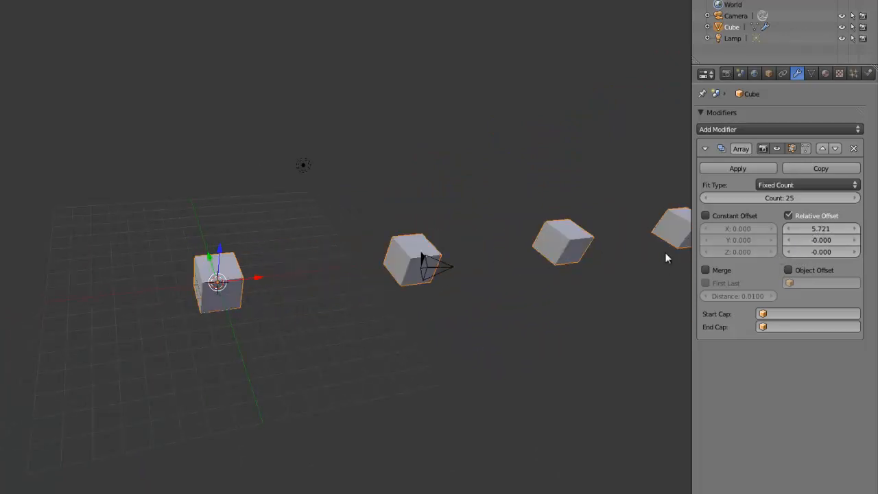
{"action": "mouse_move", "coordinate": [800, 229]}
{"action": "left_mouse_down"}
{"action": "mouse_move", "coordinate": [818, 231]}
{"action": "mouse_move", "coordinate": [806, 227]}
{"action": "mouse_move", "coordinate": [815, 240]}
{"action": "mouse_move", "coordinate": [812, 229]}
{"action": "left_mouse_up"}
Step: Set the array's relative X offset to 1 and its relative Y offset to 0
{"action": "left_click", "coordinate": [812, 229]}
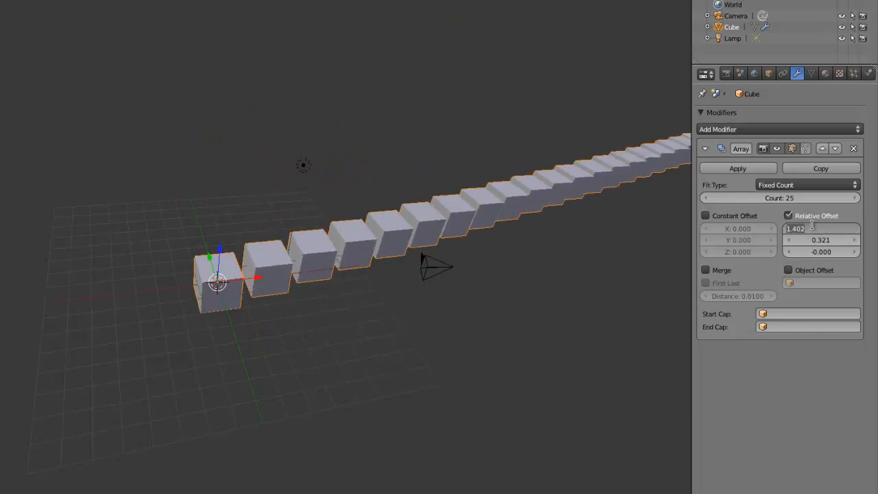
{"action": "type", "text": "1"}
{"action": "key", "text": "Return"}
{"action": "left_click", "coordinate": [816, 238]}
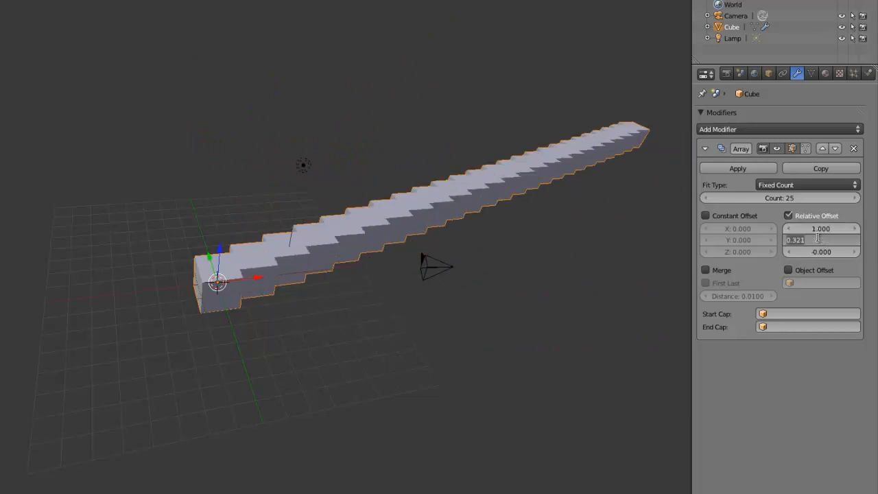
{"action": "type", "text": "0"}
{"action": "key", "text": "Return"}
{"action": "middle_click_drag", "start_coordinate": [431, 240], "coordinate": [304, 288], "text": "shift"}
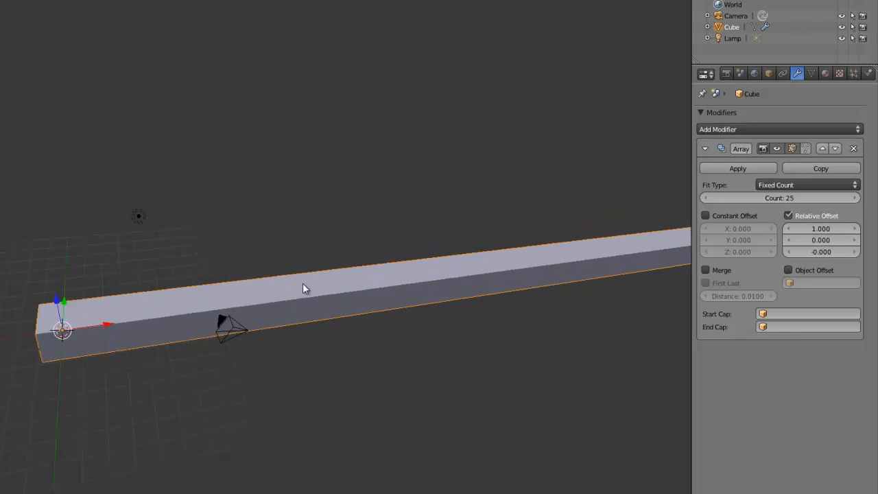
{"action": "scroll", "coordinate": [614, 278], "scroll_direction": "down", "scroll_amount": 2}
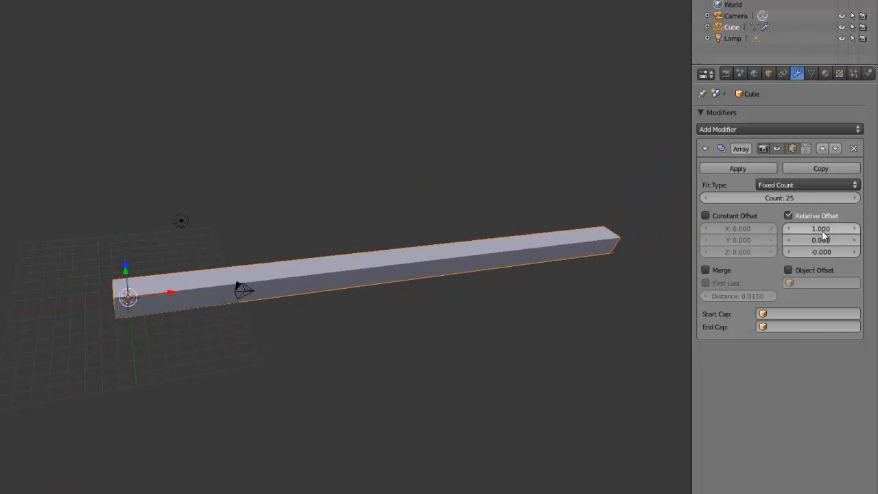
Step: Set the array's relative Z offset to exactly 0
{"action": "left_click", "coordinate": [822, 256]}
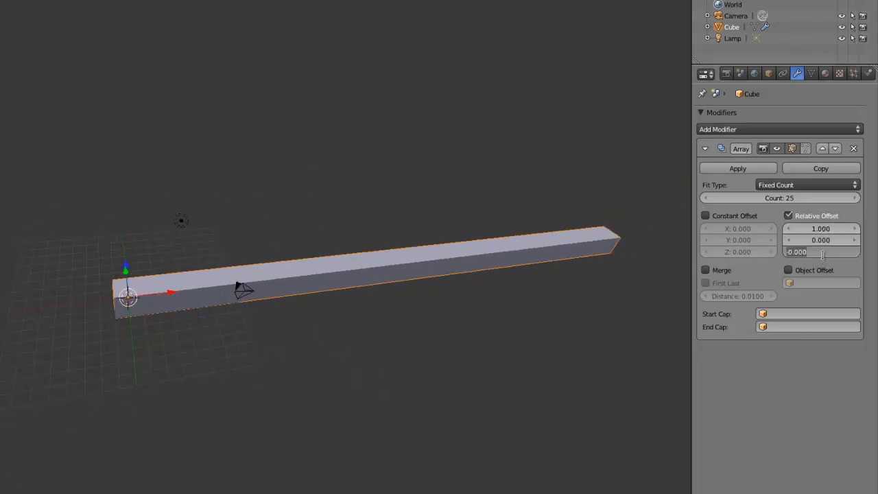
{"action": "type", "text": "0"}
{"action": "key", "text": "Return"}
{"action": "scroll", "coordinate": [275, 266], "scroll_direction": "up", "scroll_amount": 3}
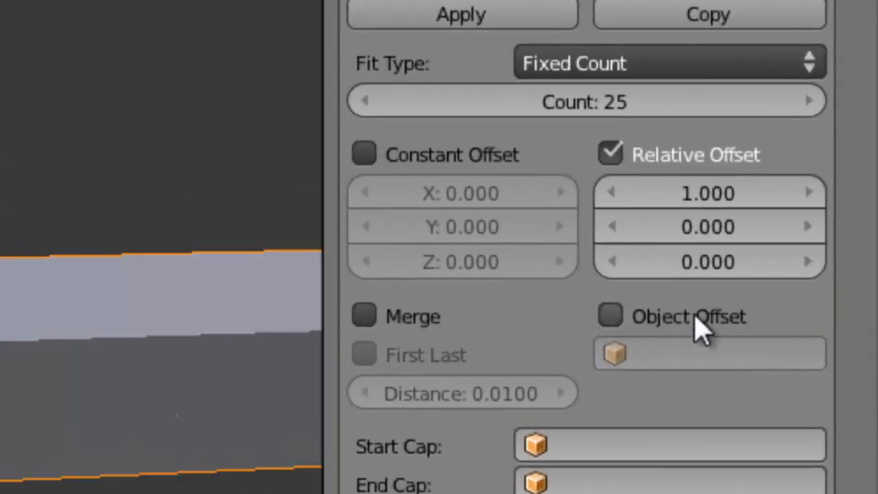
{"action": "scroll", "coordinate": [161, 275], "scroll_direction": "down", "scroll_amount": 1}
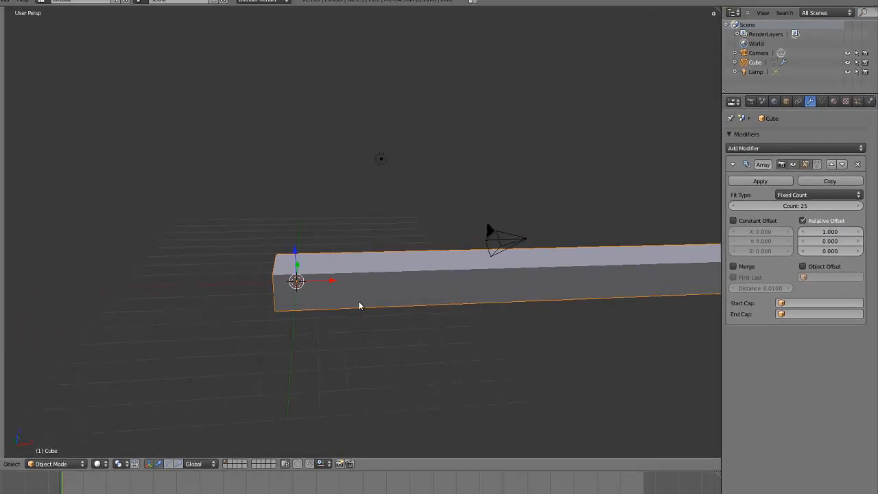
Step: Add an empty at the 3D cursor in the first cube's centre and switch the viewport to wireframe shading
{"action": "key", "text": "shift+a"}
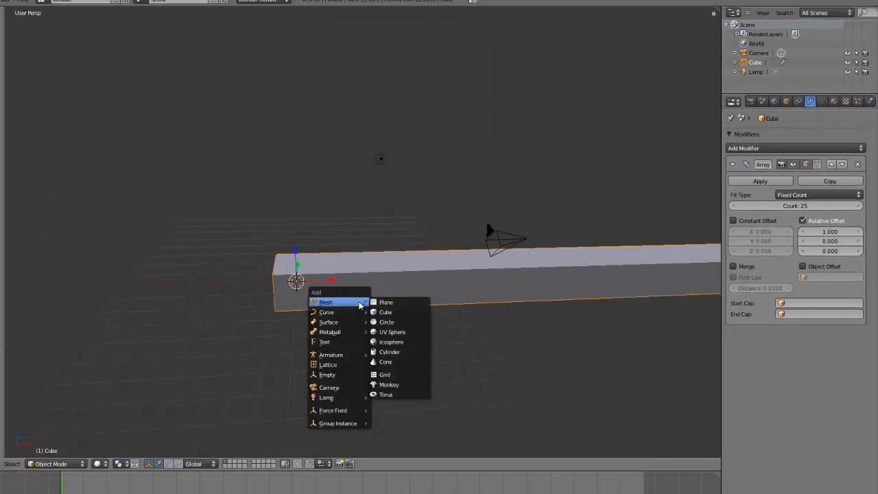
{"action": "key", "text": "Escape"}
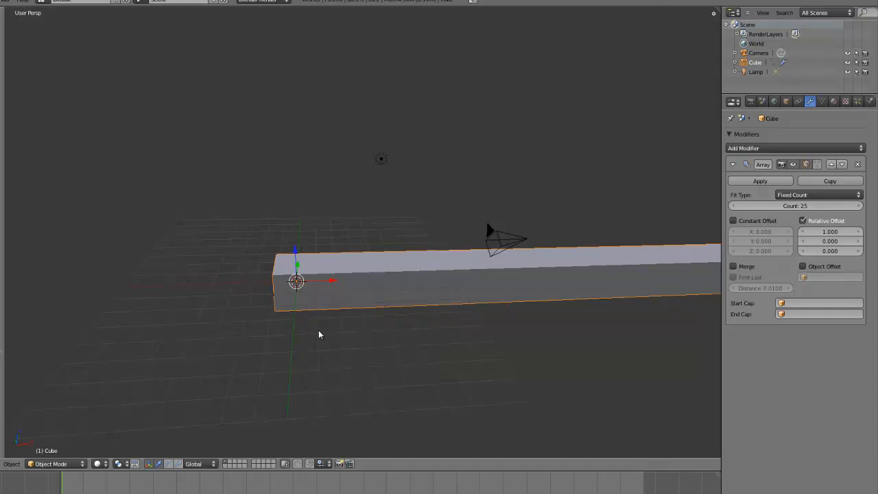
{"action": "key", "text": "shift+a"}
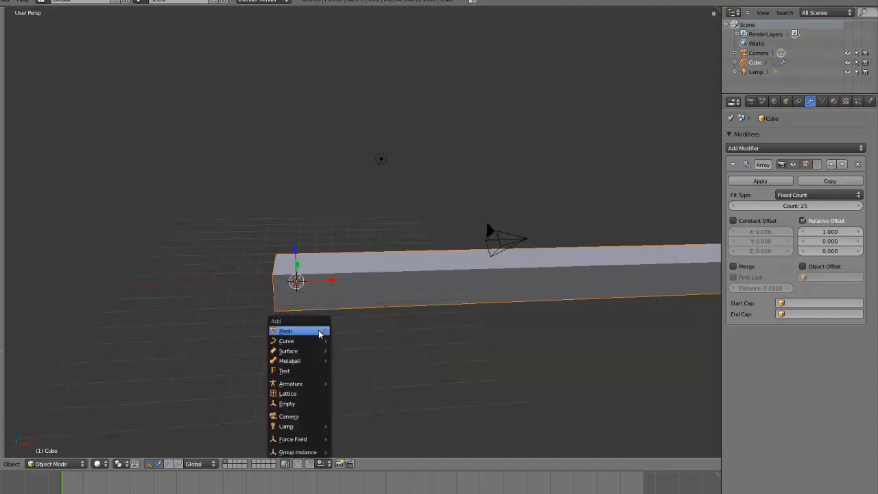
{"action": "left_click", "coordinate": [295, 404]}
{"action": "scroll", "coordinate": [314, 330], "scroll_direction": "up", "scroll_amount": 3}
{"action": "scroll", "coordinate": [315, 325], "scroll_direction": "down", "scroll_amount": 3}
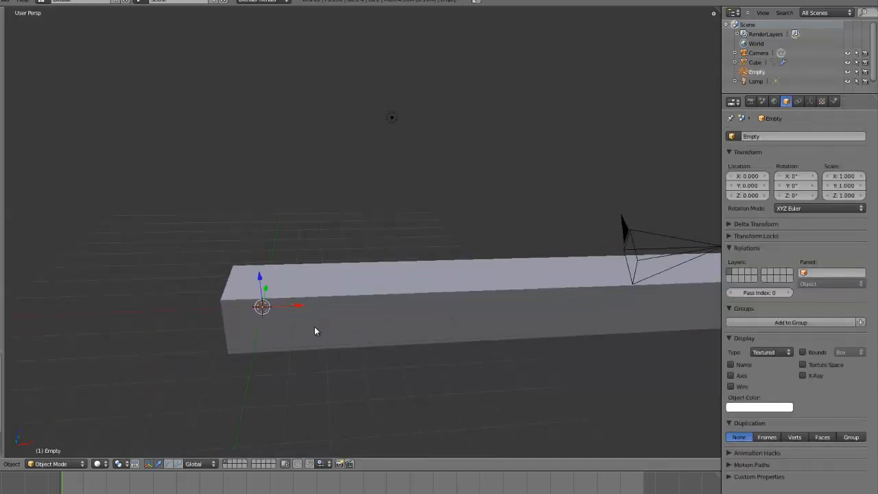
{"action": "key", "text": "z"}
{"action": "middle_click_drag", "start_coordinate": [282, 327], "coordinate": [251, 317]}
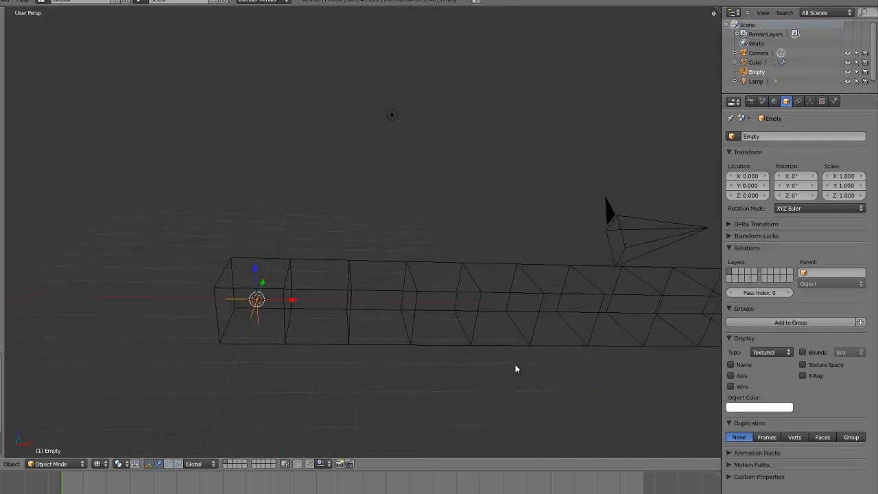
Step: Rename the new empty to ArrayEmpty
{"action": "key", "text": "n"}
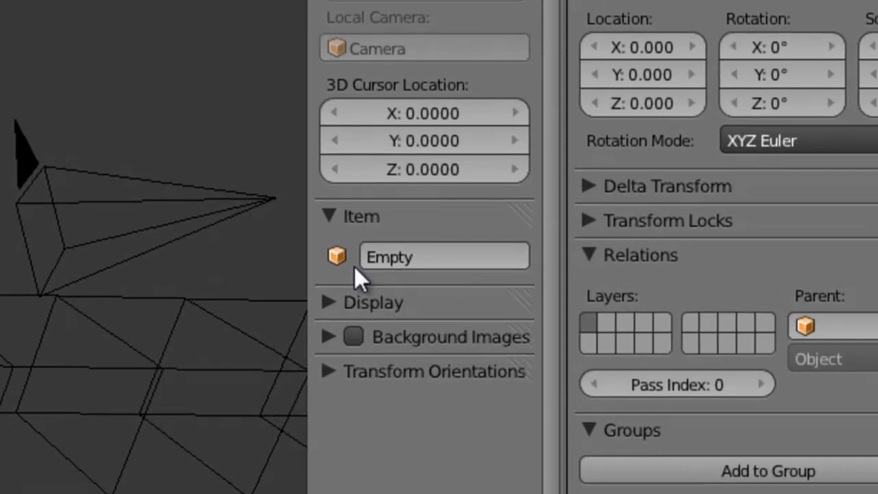
{"action": "left_click", "coordinate": [662, 250]}
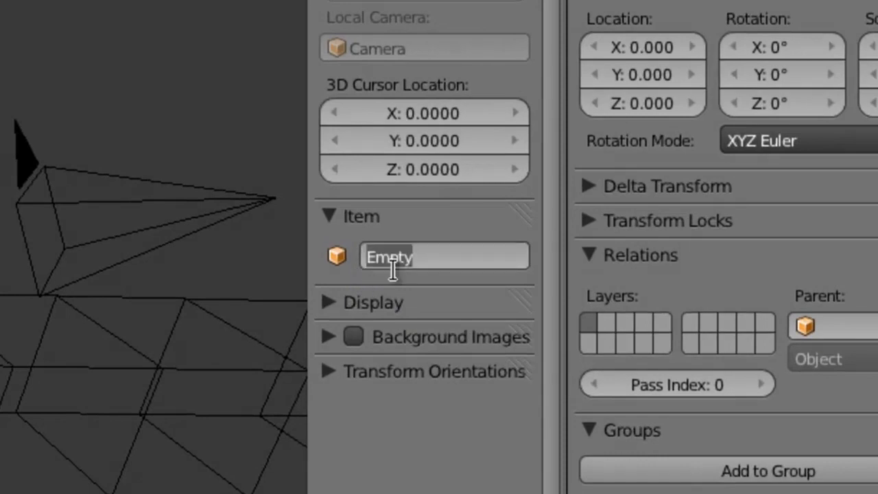
{"action": "key", "text": "Right"}
{"action": "key", "text": "Left"}
{"action": "key", "text": "Left"}
{"action": "key", "text": "Left"}
{"action": "key", "text": "Left"}
{"action": "key", "text": "Left"}
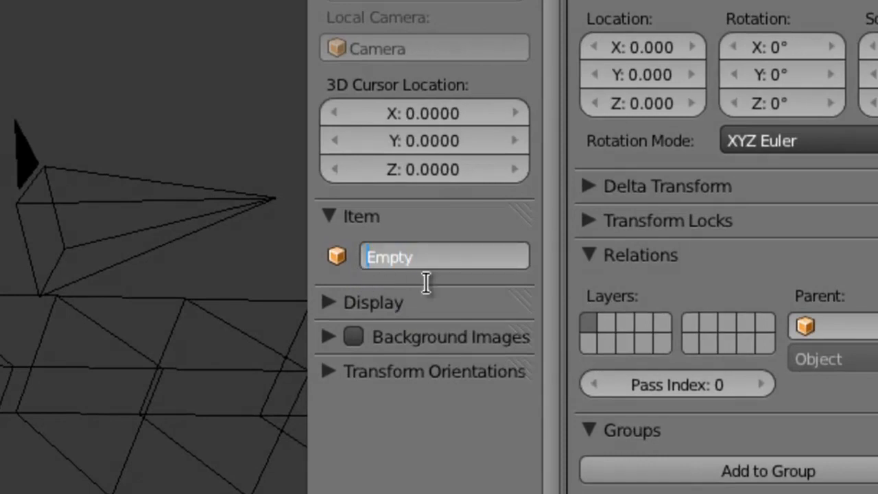
{"action": "type", "text": "Array"}
{"action": "key", "text": "Return"}
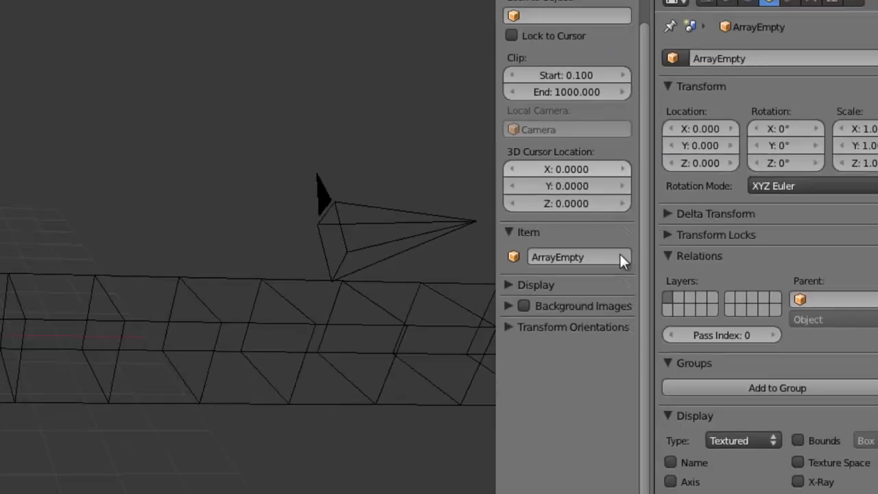
{"action": "key", "text": "n"}
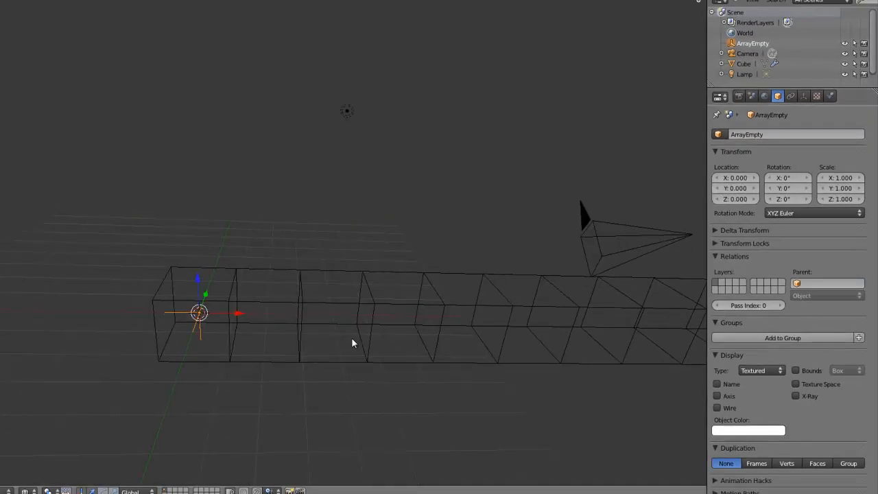
Step: Enable Object Offset on the cube's Array modifier and choose ArrayEmpty as the offset object
{"action": "middle_click_drag", "start_coordinate": [182, 291], "coordinate": [179, 306]}
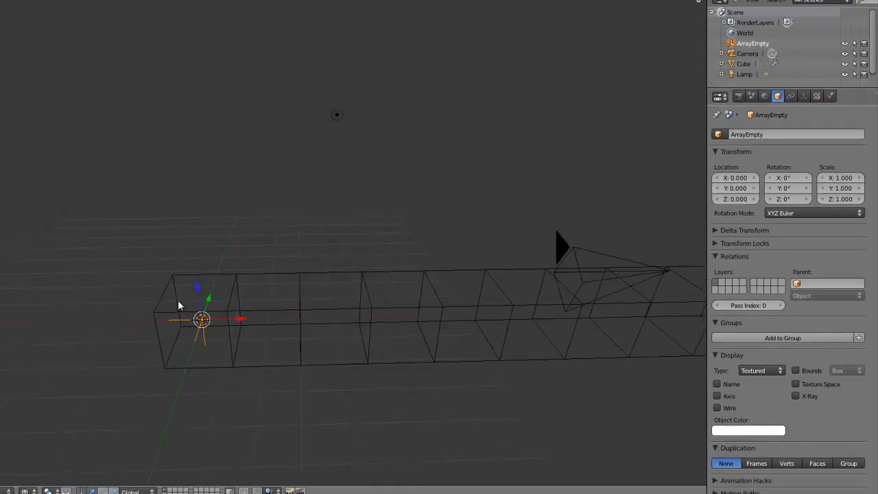
{"action": "right_click", "coordinate": [160, 319]}
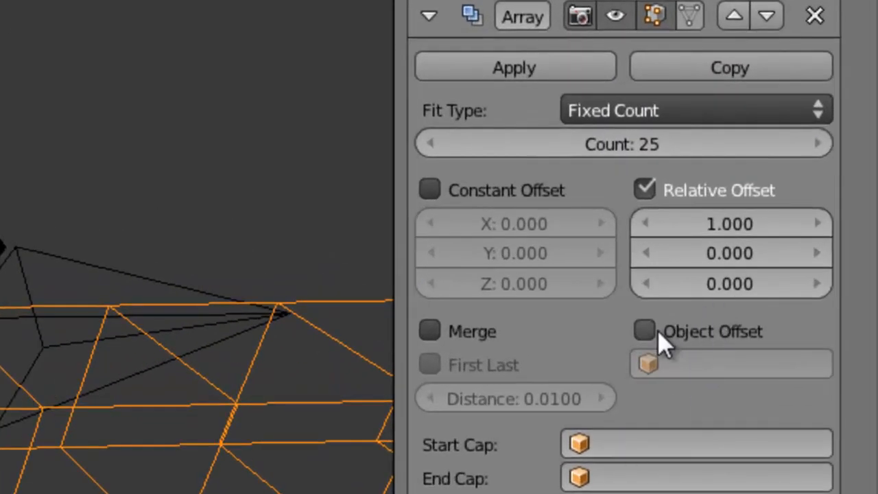
{"action": "left_click", "coordinate": [657, 331]}
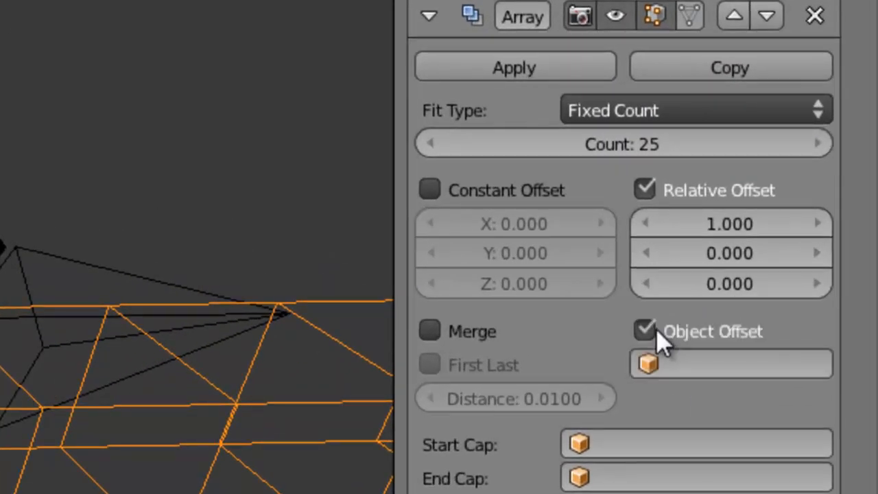
{"action": "left_click", "coordinate": [704, 362]}
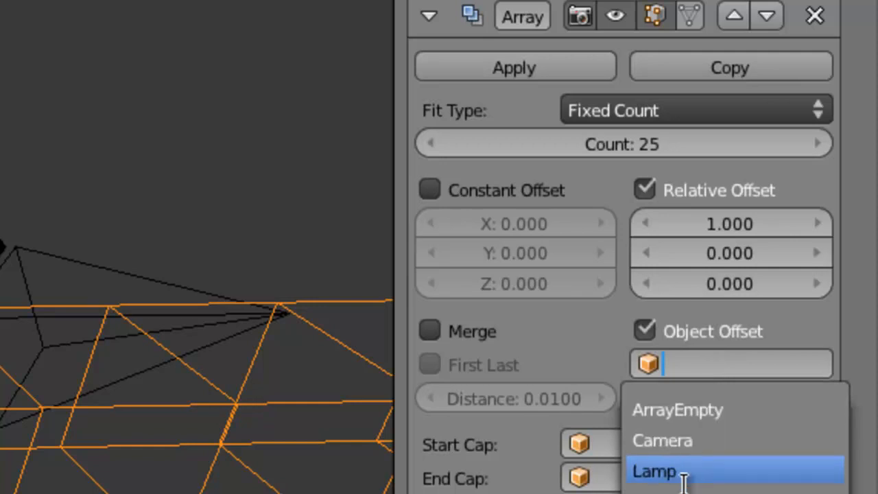
{"action": "left_click", "coordinate": [729, 408]}
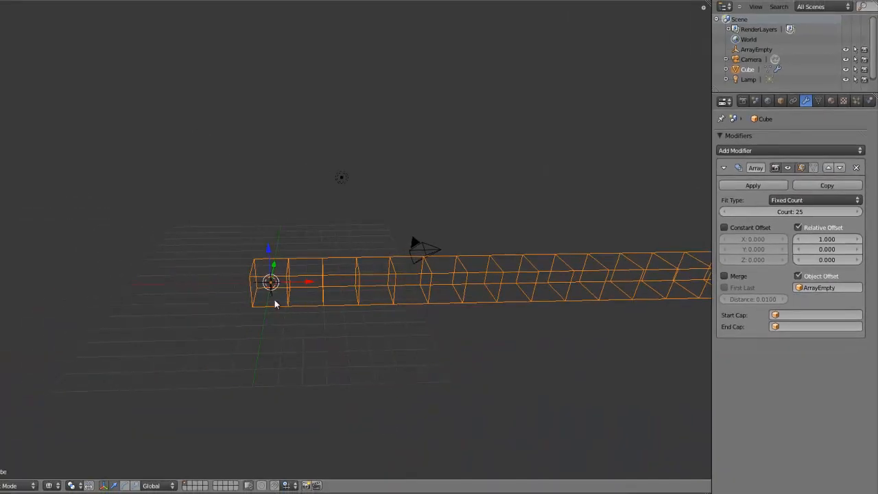
Step: Select ArrayEmpty and, in top orthographic view, try rotating it about 6.3° around Z to curve the array
{"action": "right_click", "coordinate": [272, 292]}
{"action": "scroll", "coordinate": [382, 265], "scroll_direction": "down", "scroll_amount": 2}
{"action": "scroll", "coordinate": [376, 260], "scroll_direction": "up", "scroll_amount": 4}
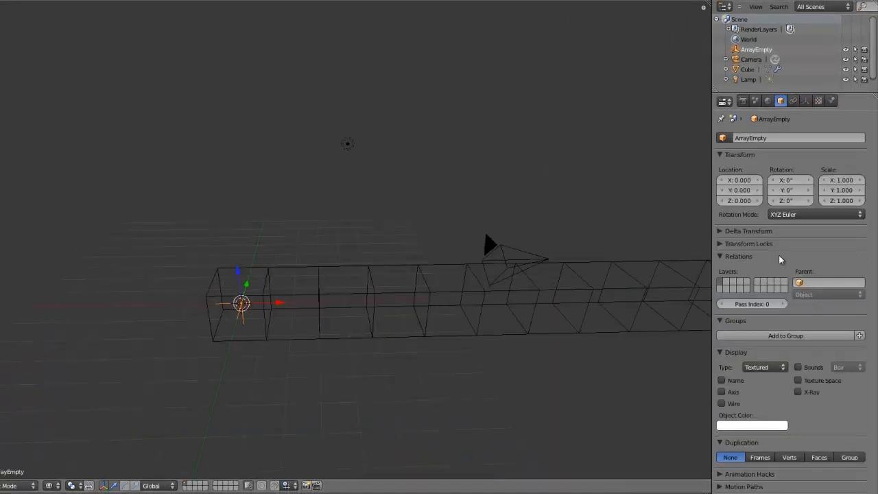
{"action": "middle_click_drag", "start_coordinate": [197, 314], "coordinate": [352, 346]}
{"action": "key", "text": "KP_7"}
{"action": "scroll", "coordinate": [480, 346], "scroll_direction": "down", "scroll_amount": 2}
{"action": "key", "text": "KP_5"}
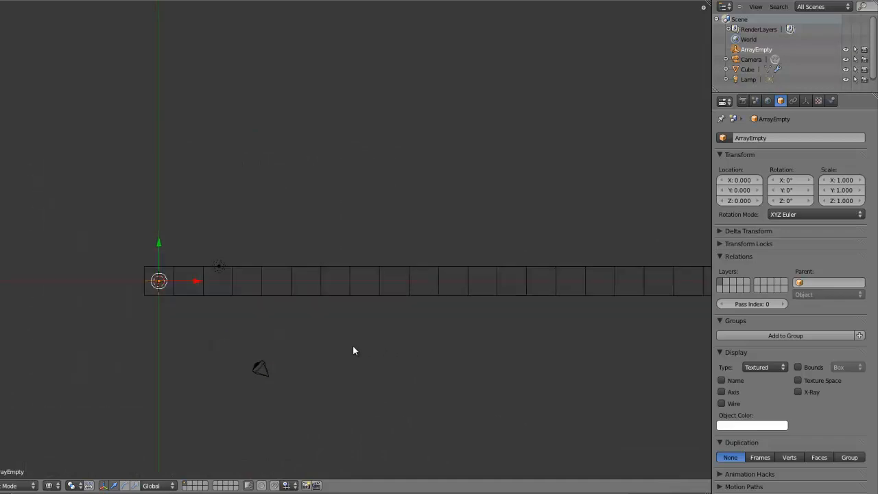
{"action": "scroll", "coordinate": [352, 350], "scroll_direction": "down", "scroll_amount": 3}
{"action": "scroll", "coordinate": [334, 335], "scroll_direction": "up", "scroll_amount": 1}
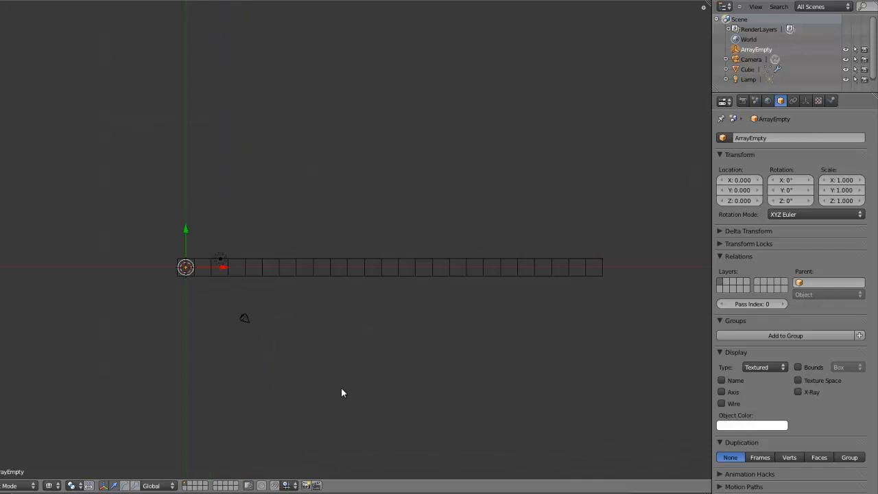
{"action": "key", "text": "r"}
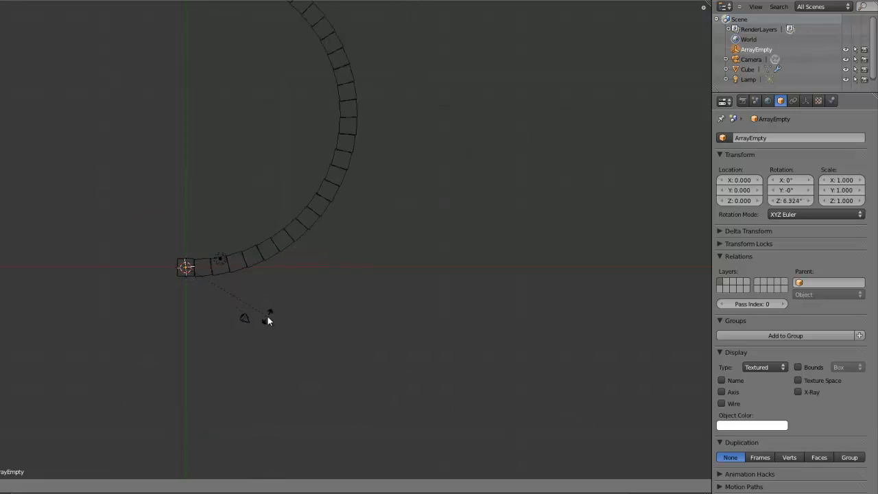
{"action": "key", "text": "Escape"}
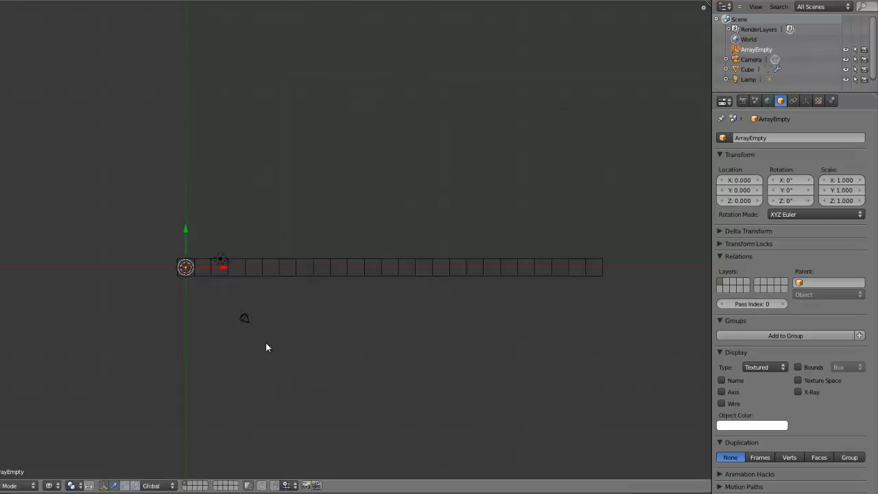
Step: Switch the viewport to solid shading and put the cube into Edit Mode
{"action": "mouse_move", "coordinate": [267, 348]}
{"action": "middle_mouse_down"}
{"action": "mouse_move", "coordinate": [284, 263]}
{"action": "mouse_move", "coordinate": [364, 210]}
{"action": "mouse_move", "coordinate": [408, 143]}
{"action": "mouse_move", "coordinate": [143, 263]}
{"action": "mouse_move", "coordinate": [190, 286]}
{"action": "mouse_move", "coordinate": [417, 267]}
{"action": "mouse_move", "coordinate": [308, 286]}
{"action": "mouse_move", "coordinate": [315, 320]}
{"action": "middle_mouse_up"}
{"action": "key", "text": "z"}
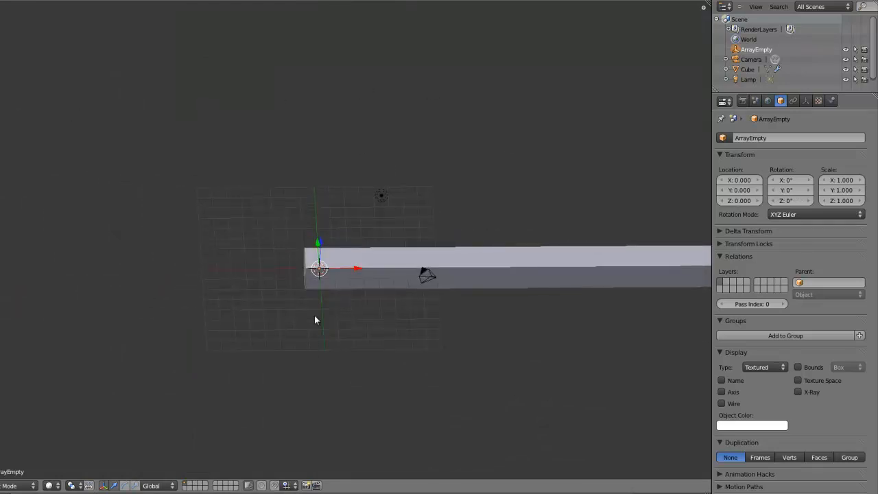
{"action": "scroll", "coordinate": [322, 326], "scroll_direction": "up", "scroll_amount": 4}
{"action": "scroll", "coordinate": [304, 329], "scroll_direction": "down", "scroll_amount": 1}
{"action": "scroll", "coordinate": [301, 333], "scroll_direction": "up", "scroll_amount": 1}
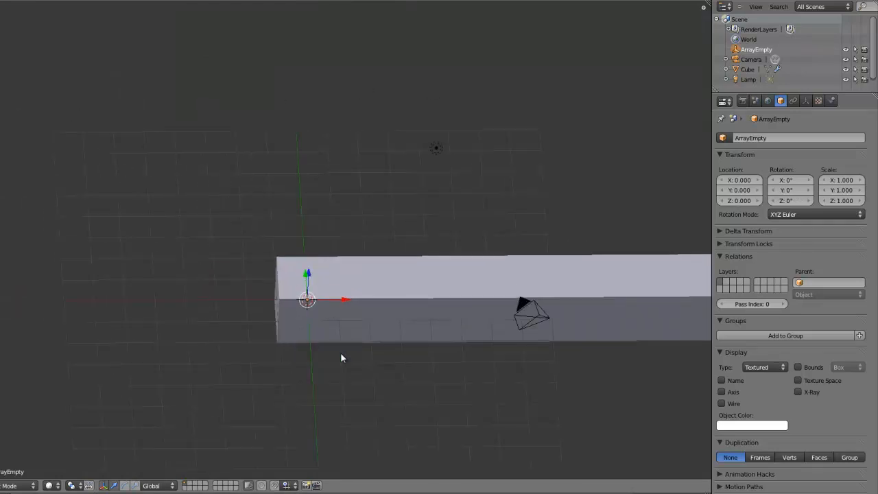
{"action": "right_click", "coordinate": [301, 312]}
{"action": "key", "text": "Tab"}
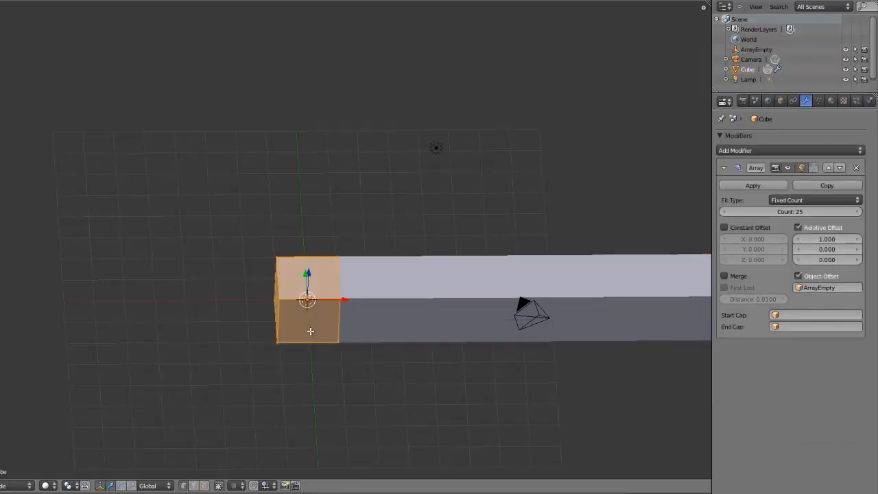
Step: Delete the cube's two opposite end faces along the X axis, using face selection
{"action": "middle_click_drag", "start_coordinate": [310, 331], "coordinate": [371, 291]}
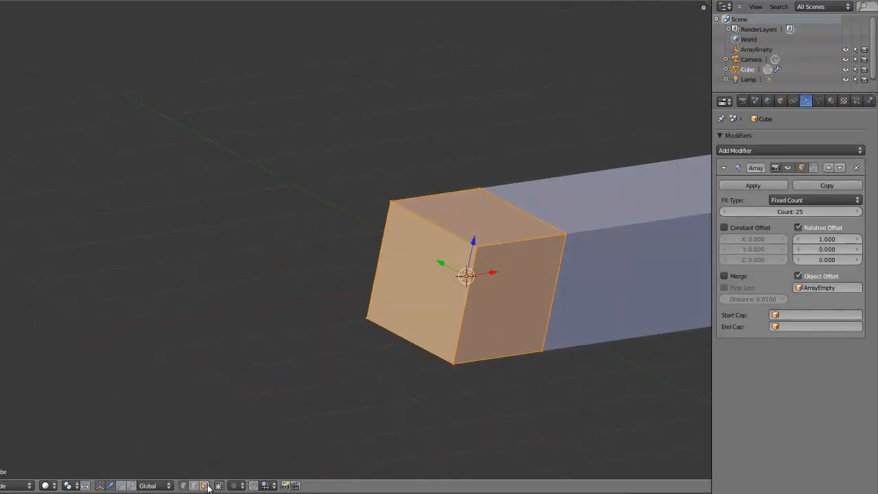
{"action": "right_click", "coordinate": [432, 289]}
{"action": "key", "text": "x"}
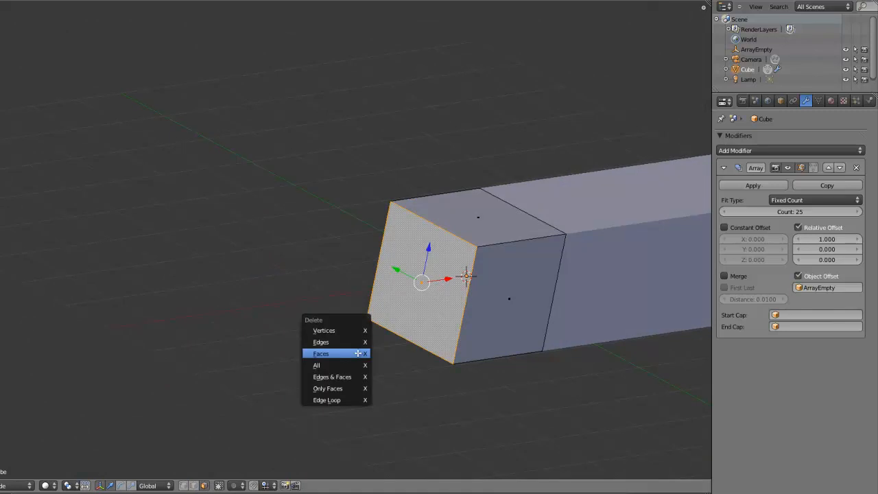
{"action": "left_click", "coordinate": [357, 352]}
{"action": "middle_click_drag", "start_coordinate": [423, 317], "coordinate": [433, 272]}
{"action": "key", "text": "x"}
{"action": "left_click", "coordinate": [552, 249]}
{"action": "scroll", "coordinate": [308, 257], "scroll_direction": "down", "scroll_amount": 4}
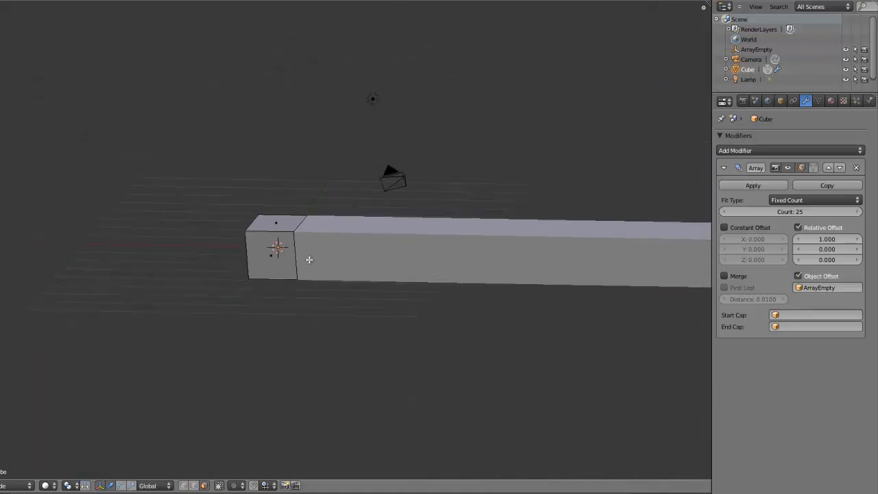
Step: Return the cube to Object Mode and select ArrayEmpty
{"action": "key", "text": "Tab"}
{"action": "middle_click_drag", "start_coordinate": [308, 257], "coordinate": [404, 304]}
{"action": "key", "text": "KP_7"}
{"action": "middle_click_drag", "start_coordinate": [352, 272], "coordinate": [370, 302]}
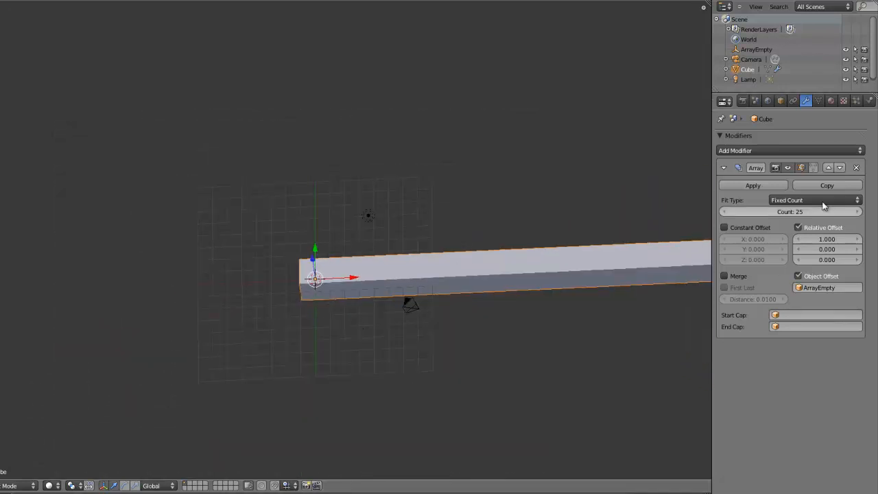
{"action": "left_click", "coordinate": [752, 50]}
{"action": "scroll", "coordinate": [415, 285], "scroll_direction": "down", "scroll_amount": 4}
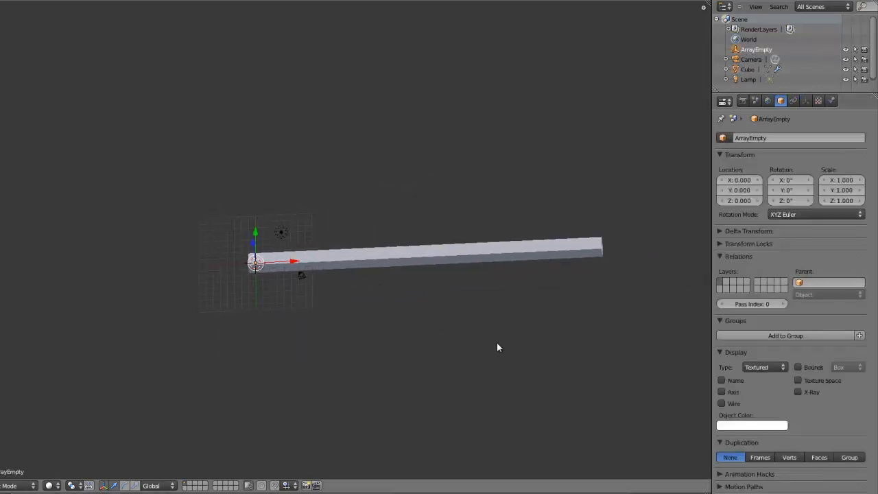
Step: Scale ArrayEmpty down uniformly to about 0.891 so each array copy shrinks progressively
{"action": "key", "text": "s"}
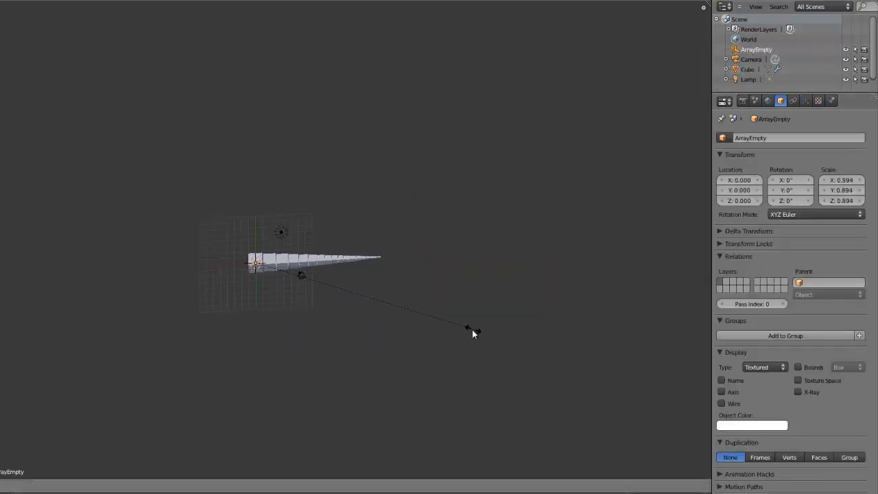
{"action": "left_click", "coordinate": [474, 333]}
{"action": "scroll", "coordinate": [325, 306], "scroll_direction": "up", "scroll_amount": 8}
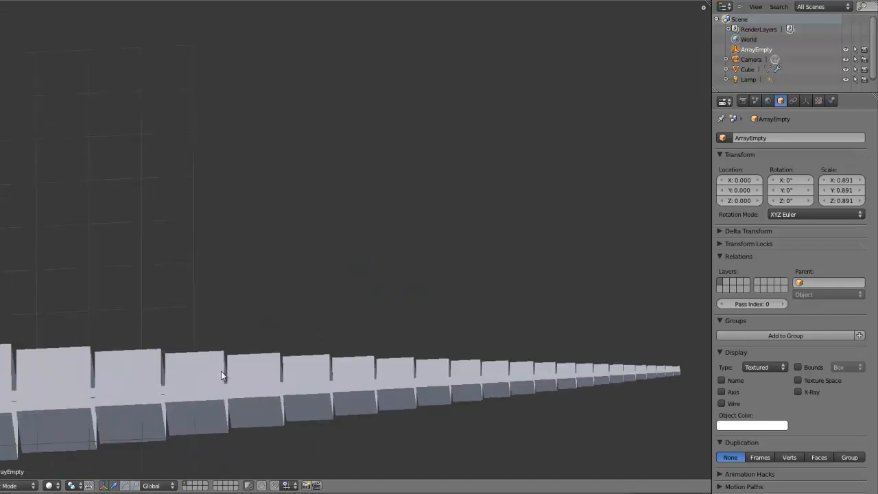
{"action": "scroll", "coordinate": [425, 394], "scroll_direction": "down", "scroll_amount": 8}
Step: Examine the tapered array from several angles, from the open base to the tip, checking the gaps between copies
{"action": "middle_click_drag", "start_coordinate": [388, 390], "coordinate": [319, 261]}
{"action": "scroll", "coordinate": [318, 256], "scroll_direction": "down", "scroll_amount": 1}
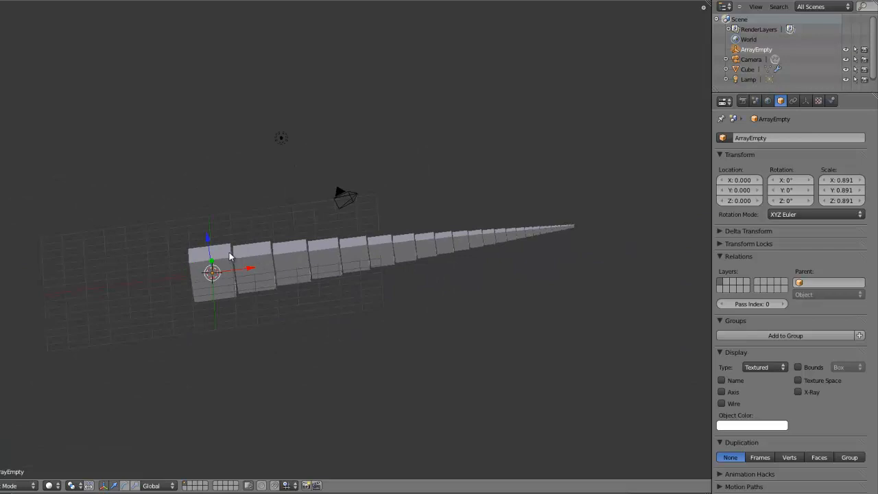
{"action": "middle_click_drag", "start_coordinate": [219, 269], "coordinate": [284, 277]}
{"action": "scroll", "coordinate": [196, 343], "scroll_direction": "up", "scroll_amount": 5}
{"action": "scroll", "coordinate": [193, 345], "scroll_direction": "down", "scroll_amount": 3}
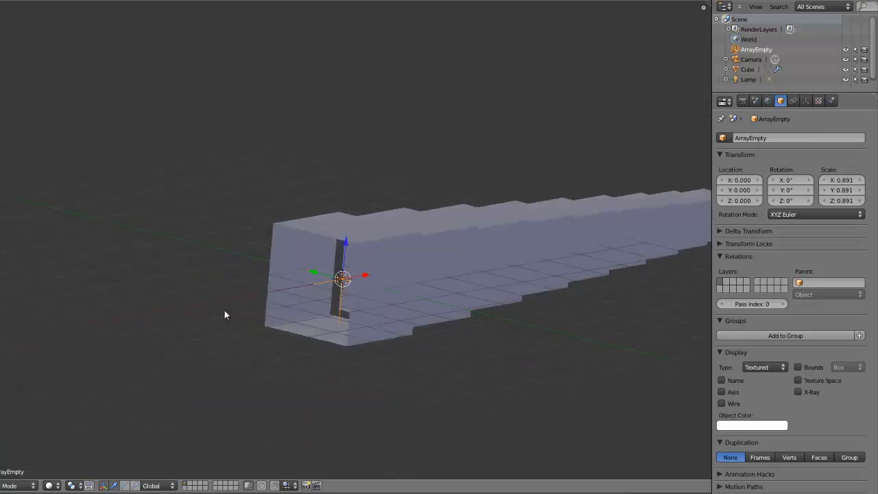
{"action": "middle_click_drag", "start_coordinate": [225, 313], "coordinate": [341, 279]}
{"action": "middle_click_drag", "start_coordinate": [412, 267], "coordinate": [258, 270]}
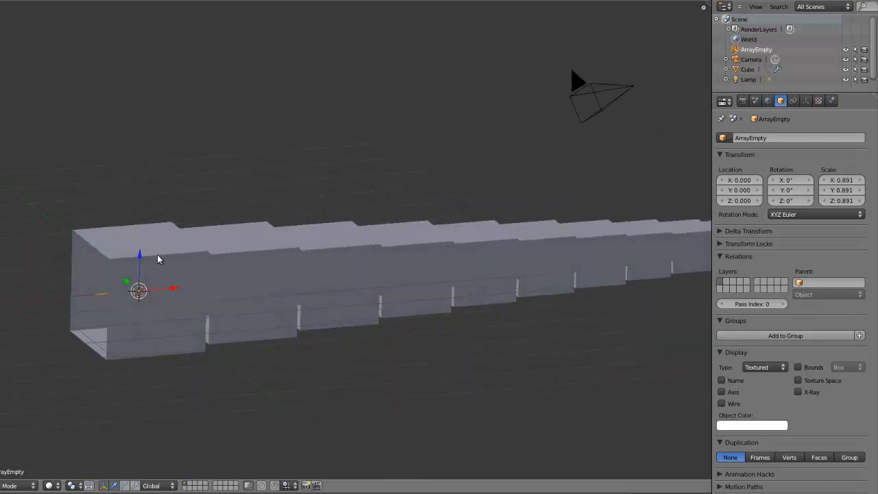
{"action": "middle_click_drag", "start_coordinate": [532, 266], "coordinate": [474, 265]}
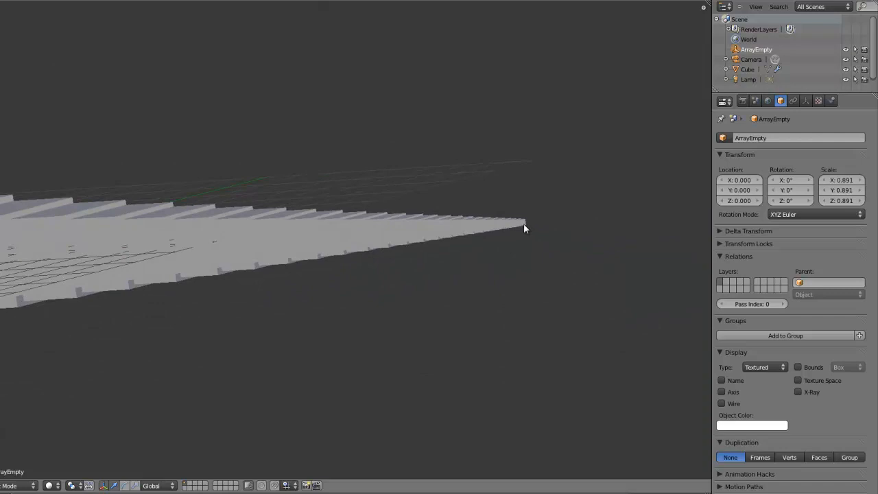
{"action": "middle_click_drag", "start_coordinate": [308, 212], "coordinate": [306, 292]}
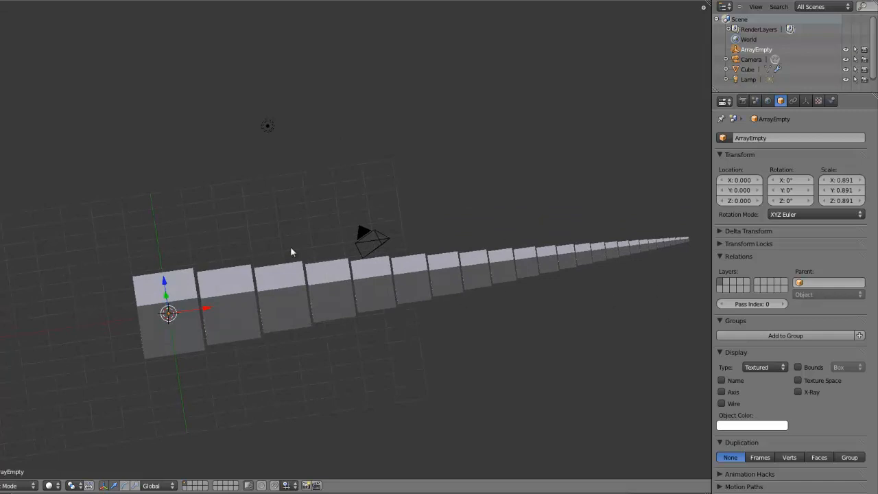
Step: Select the cube, enable Merge in its Array modifier and raise the merge distance to about 0.306
{"action": "left_click", "coordinate": [189, 288]}
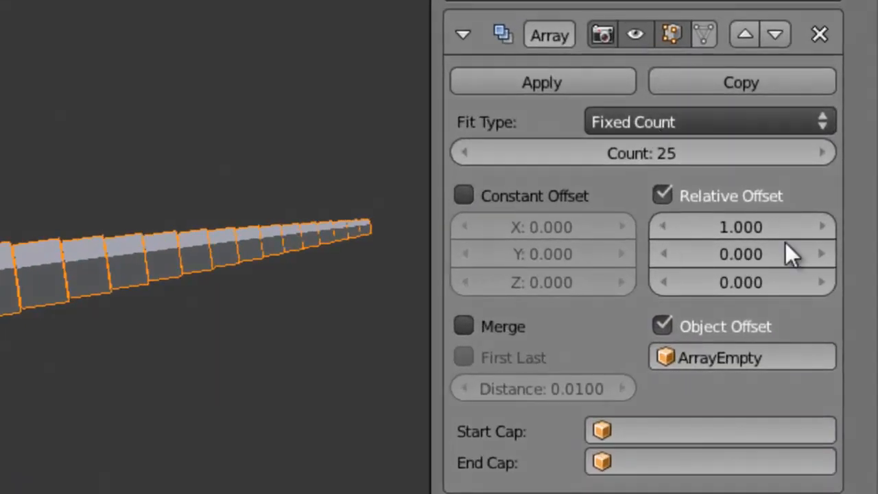
{"action": "left_click", "coordinate": [477, 328]}
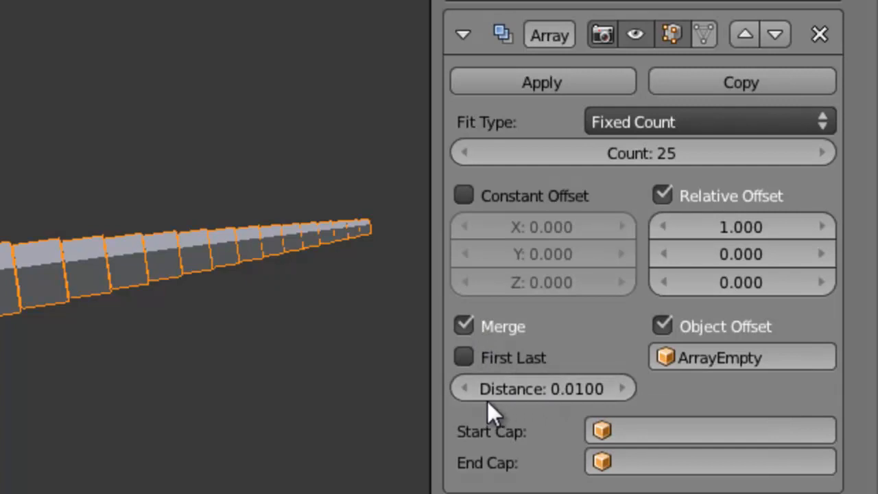
{"action": "left_click_drag", "start_coordinate": [488, 401], "coordinate": [589, 400]}
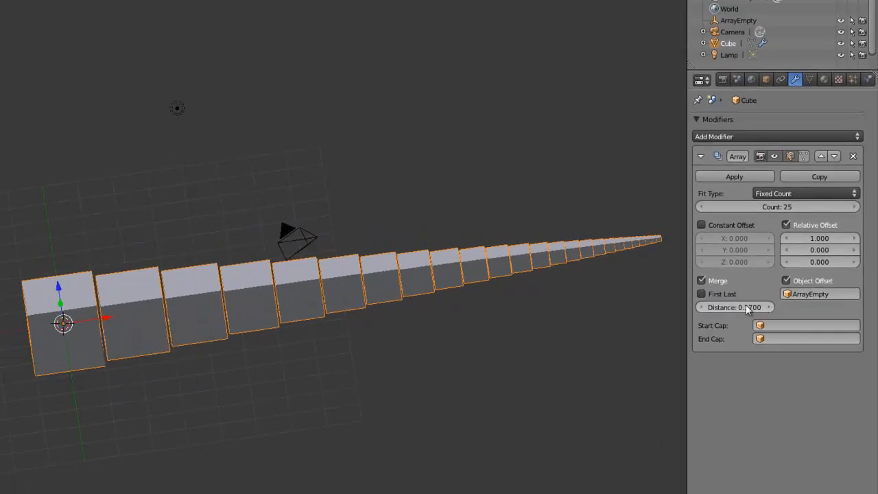
{"action": "left_click_drag", "start_coordinate": [746, 304], "coordinate": [766, 311]}
{"action": "middle_click_drag", "start_coordinate": [290, 268], "coordinate": [268, 350]}
{"action": "scroll", "coordinate": [268, 350], "scroll_direction": "down", "scroll_amount": 3}
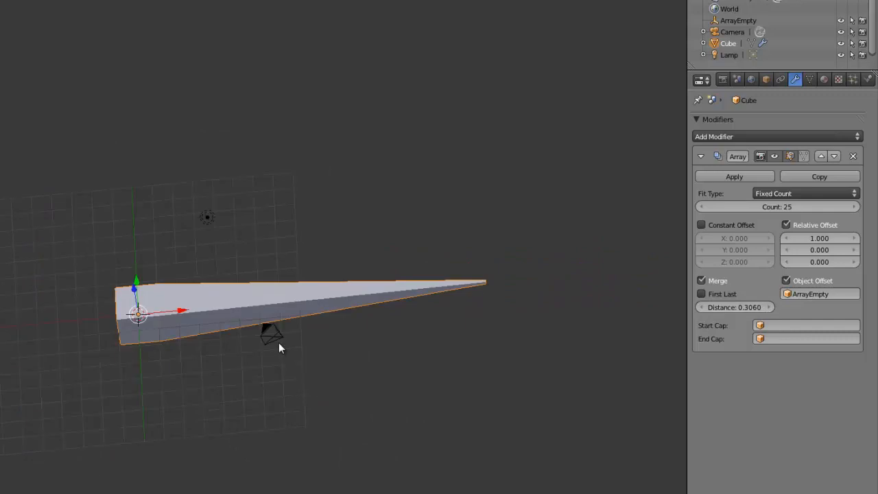
Step: In top orthographic view, select ArrayEmpty and rotate it about 24.7° around Z to curl the array into a spiral
{"action": "key", "text": "KP_7"}
{"action": "scroll", "coordinate": [278, 343], "scroll_direction": "up", "scroll_amount": 3}
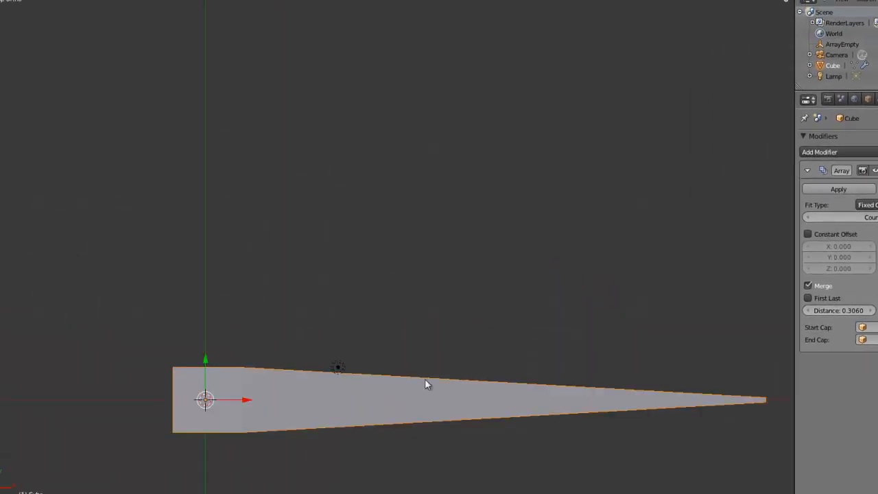
{"action": "middle_click_drag", "start_coordinate": [428, 382], "coordinate": [354, 328], "text": "shift"}
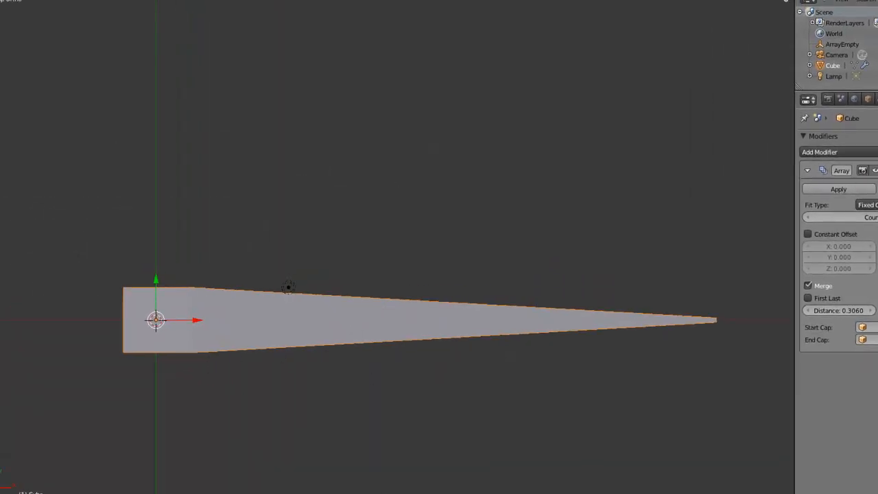
{"action": "left_click", "coordinate": [838, 43]}
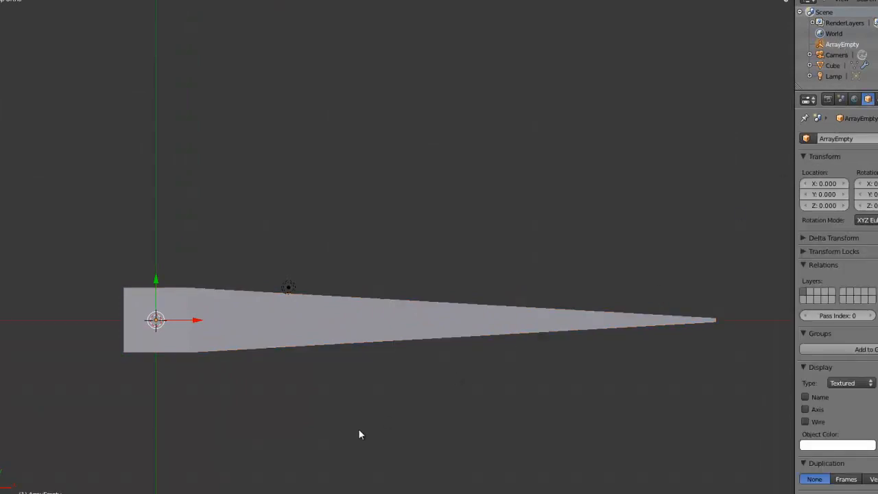
{"action": "key", "text": "r"}
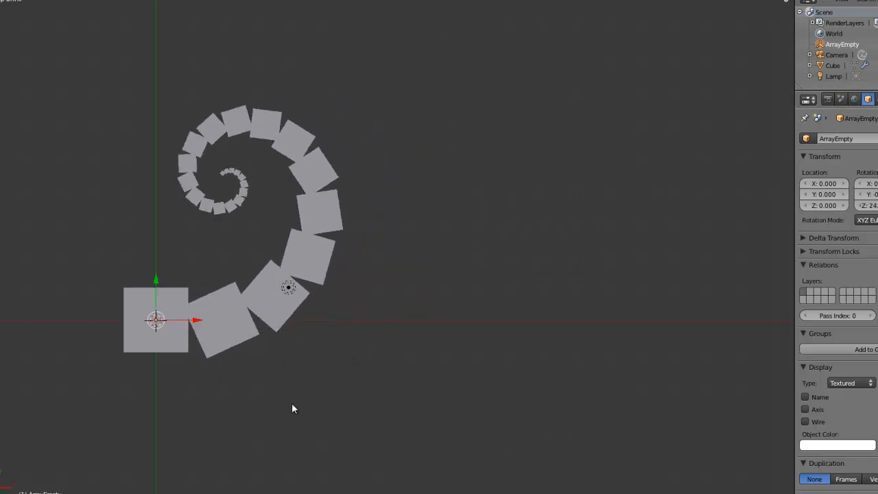
Step: Select the cube and raise the Array merge distance to about 0.702 to join the spiral's segments
{"action": "right_click", "coordinate": [128, 292]}
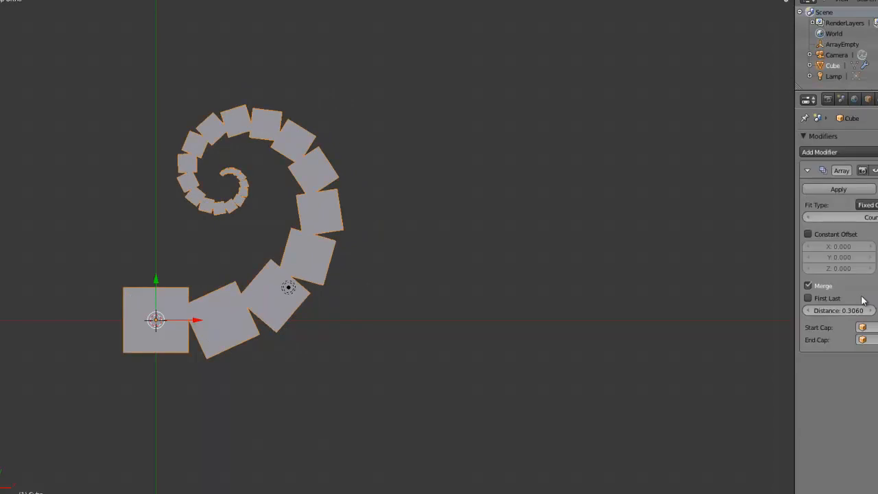
{"action": "left_click_drag", "start_coordinate": [822, 309], "coordinate": [838, 311]}
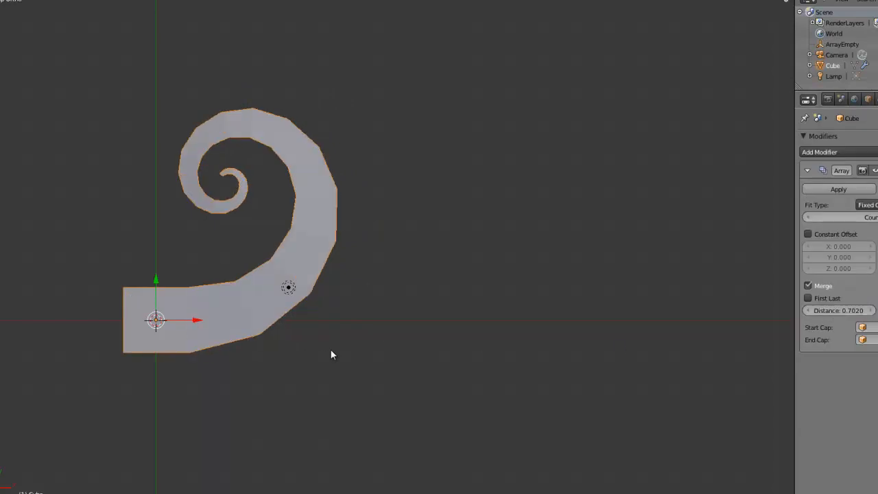
{"action": "middle_click_drag", "start_coordinate": [384, 347], "coordinate": [291, 319]}
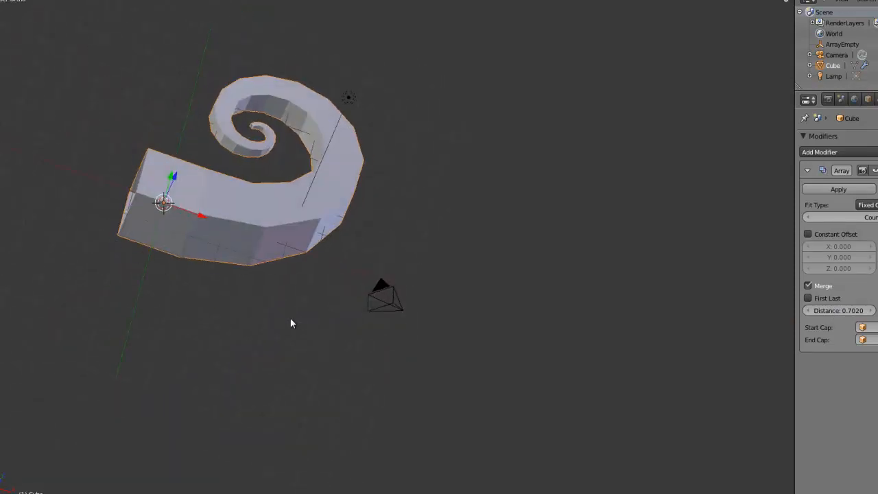
Step: Rotate the cube itself about 16° counter-clockwise in top view to open up the spiral's curve
{"action": "key", "text": "KP_7"}
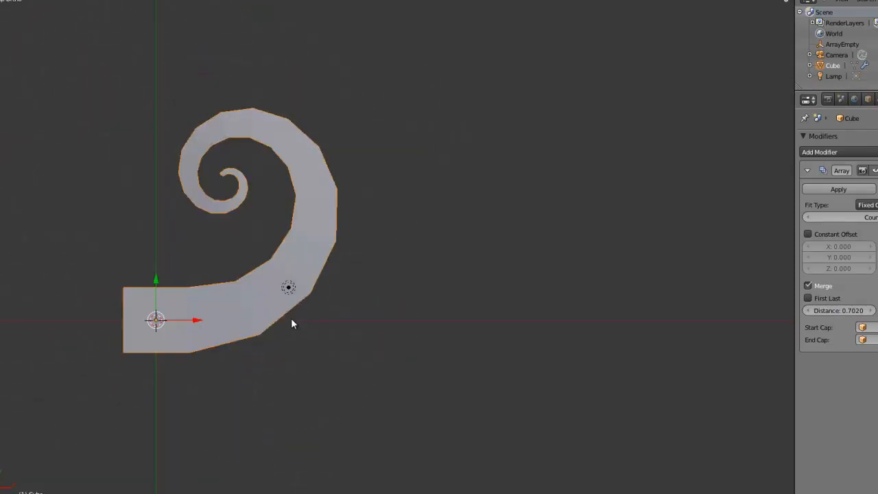
{"action": "key", "text": "r"}
{"action": "left_click", "coordinate": [280, 282]}
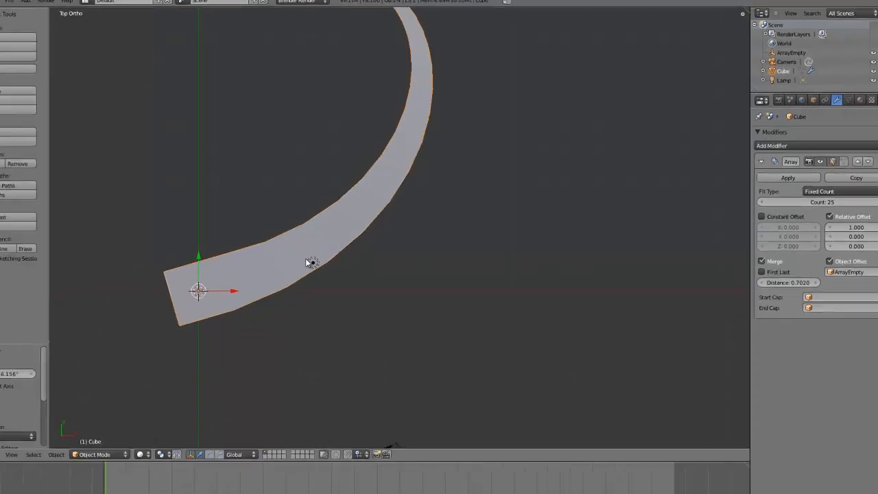
{"action": "middle_click_drag", "start_coordinate": [303, 337], "coordinate": [297, 309]}
{"action": "middle_click_drag", "start_coordinate": [328, 274], "coordinate": [319, 213]}
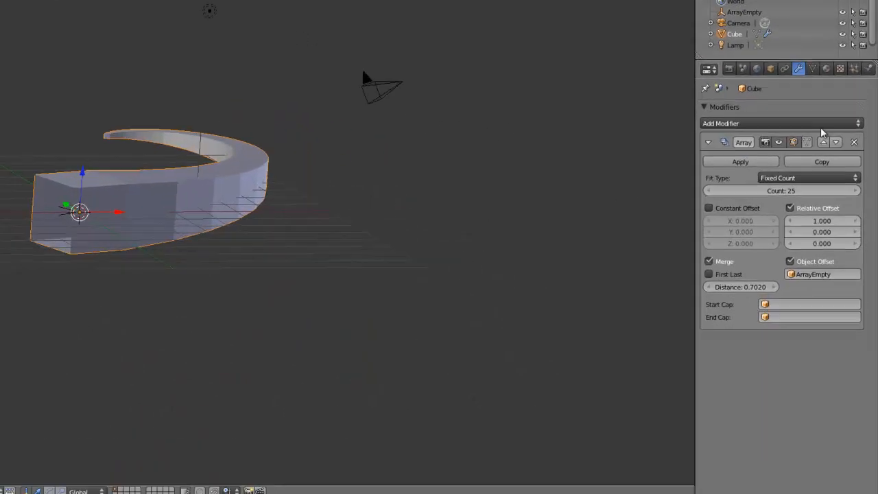
Step: Collapse the Array modifier and add a Subdivision Surface modifier with 3 view subdivisions
{"action": "left_click", "coordinate": [587, 91]}
{"action": "left_click", "coordinate": [645, 59]}
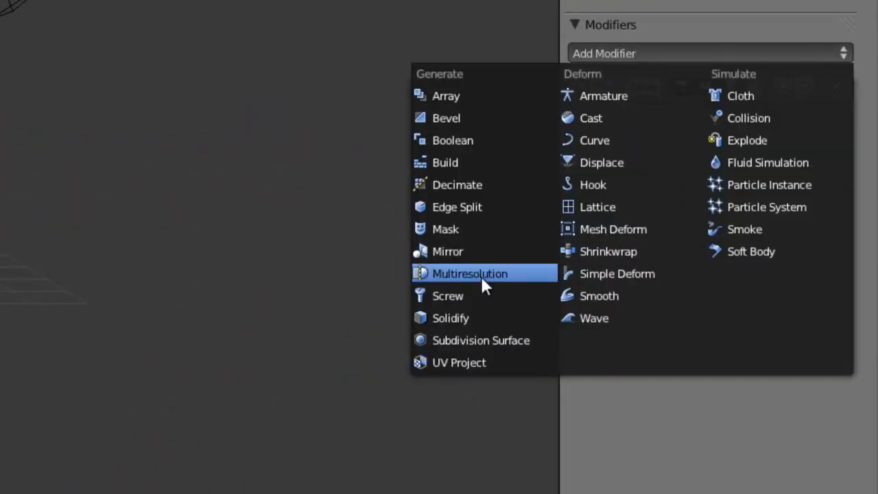
{"action": "left_click", "coordinate": [468, 339]}
{"action": "left_click", "coordinate": [696, 231]}
{"action": "left_click", "coordinate": [696, 231]}
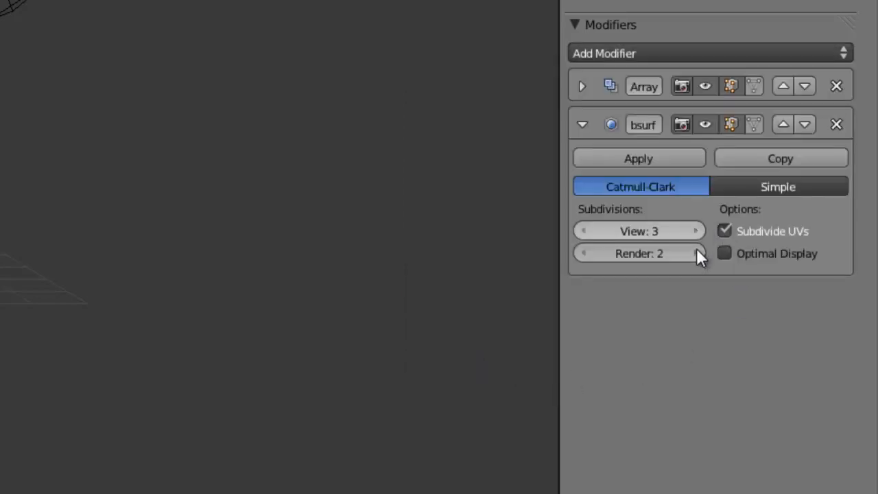
Step: Apply smooth shading to the horn shape and collapse the Subdivision Surface modifier's settings
{"action": "middle_click_drag", "start_coordinate": [199, 180], "coordinate": [184, 141]}
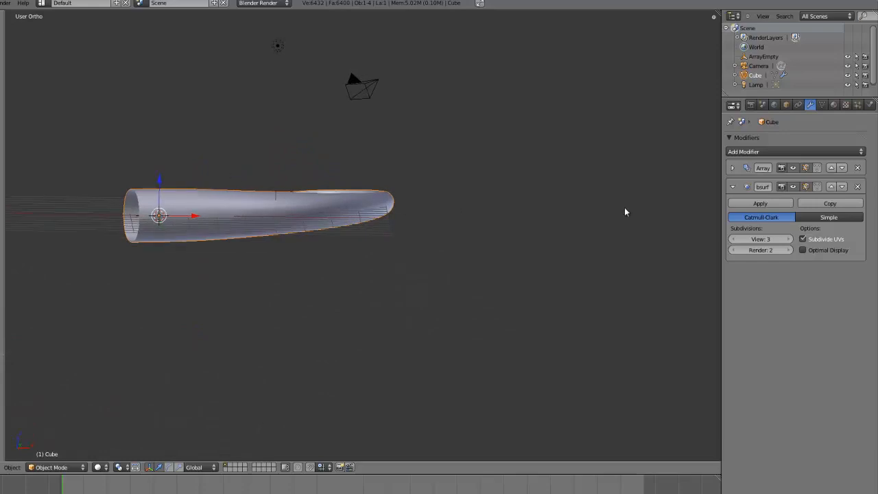
{"action": "left_click", "coordinate": [732, 185]}
{"action": "middle_click_drag", "start_coordinate": [173, 209], "coordinate": [466, 219]}
{"action": "left_click", "coordinate": [732, 187]}
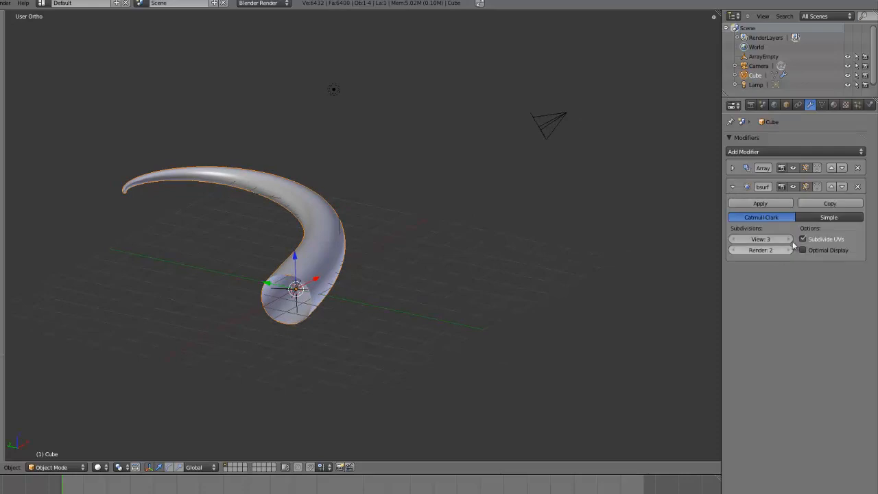
{"action": "left_click", "coordinate": [732, 187]}
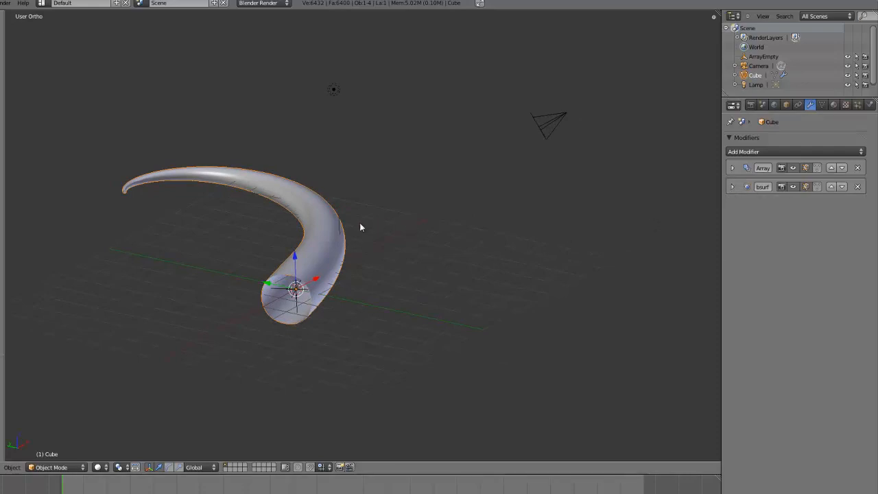
{"action": "middle_click_drag", "start_coordinate": [361, 227], "coordinate": [154, 234]}
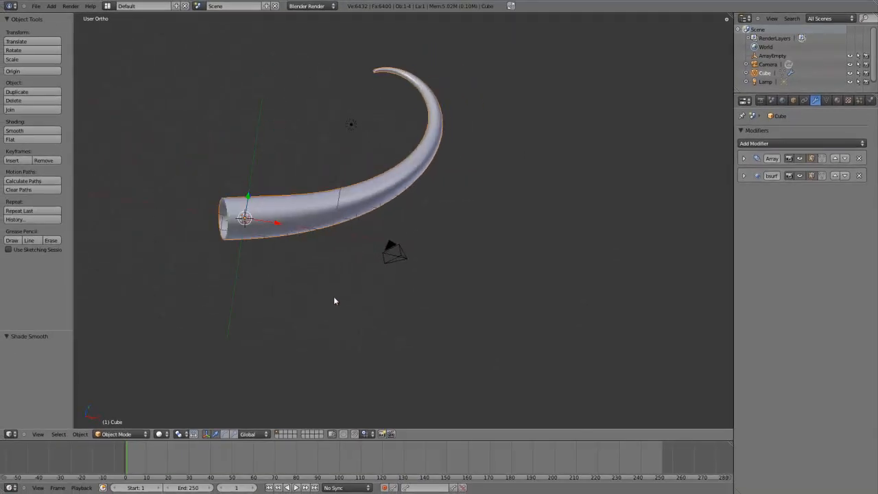
Step: In top view, select ArrayEmpty and insert a Rotation keyframe at frame 1
{"action": "key", "text": "KP_7"}
{"action": "key", "text": "Tab"}
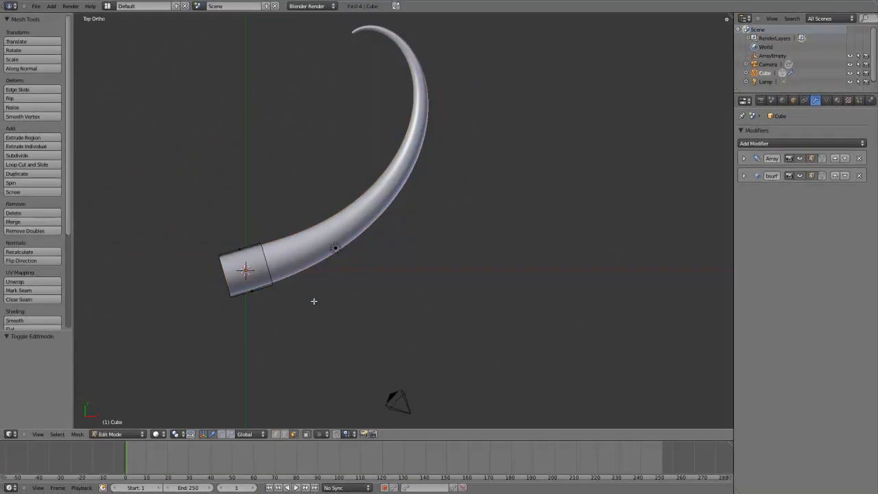
{"action": "key", "text": "Tab"}
{"action": "left_click", "coordinate": [770, 55]}
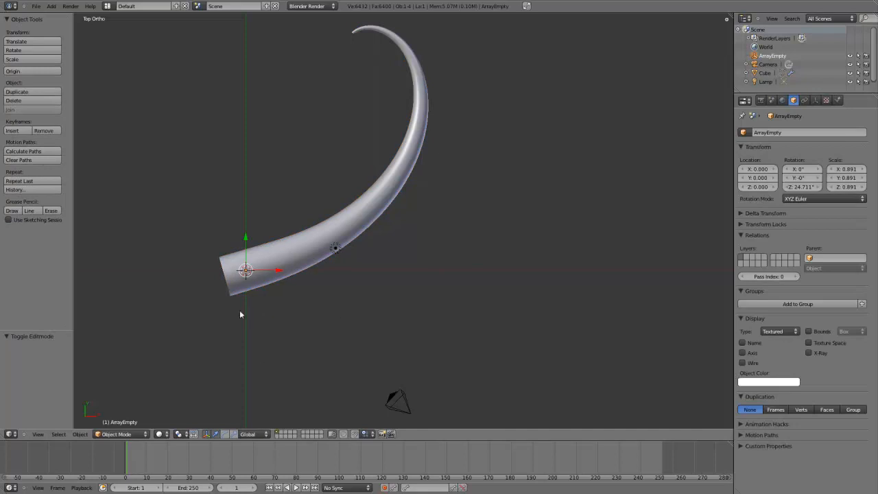
{"action": "key", "text": "i"}
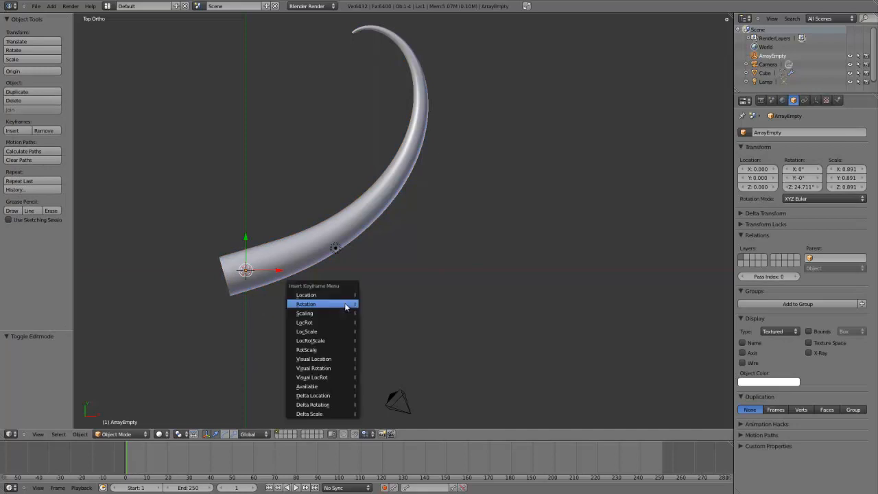
{"action": "left_click", "coordinate": [346, 306]}
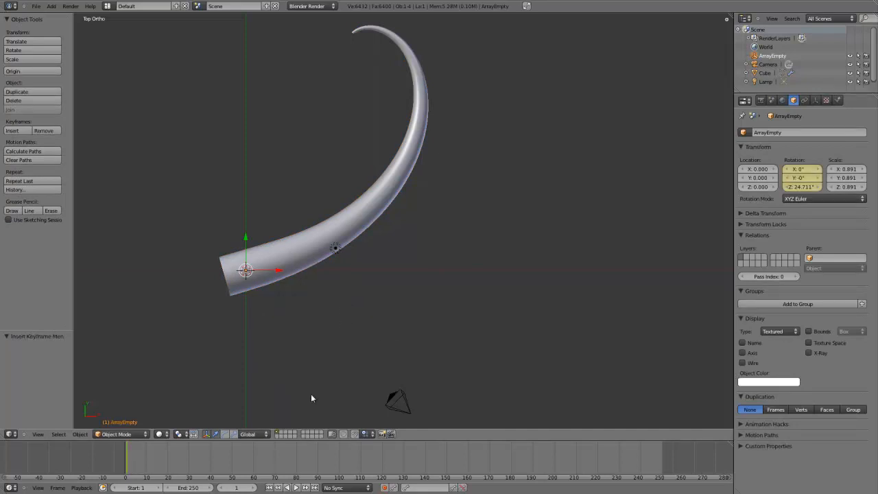
Step: Go to frame 20 and rotate ArrayEmpty clockwise to about -6.2° around Z, curling the horn the other way
{"action": "left_click", "coordinate": [167, 459]}
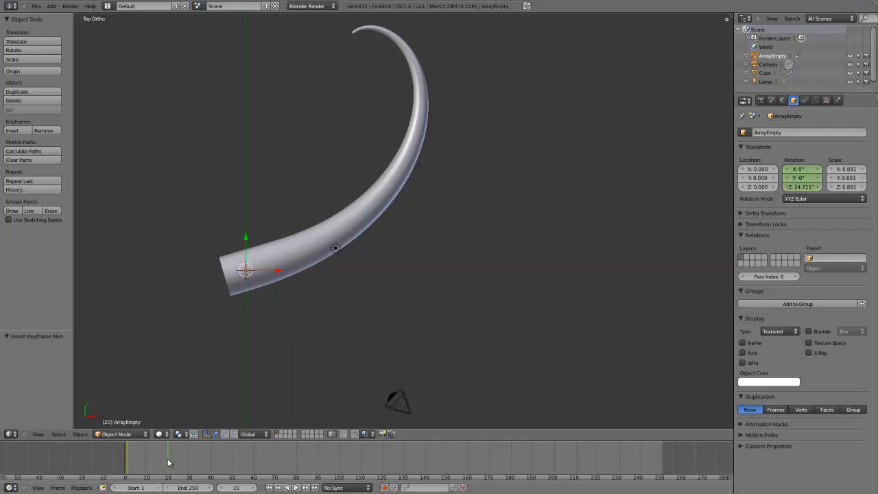
{"action": "key", "text": "i"}
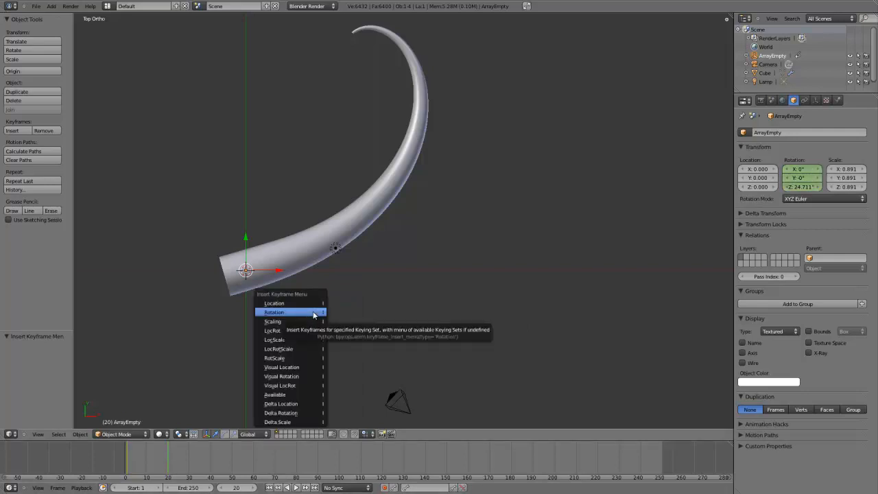
{"action": "key", "text": "r"}
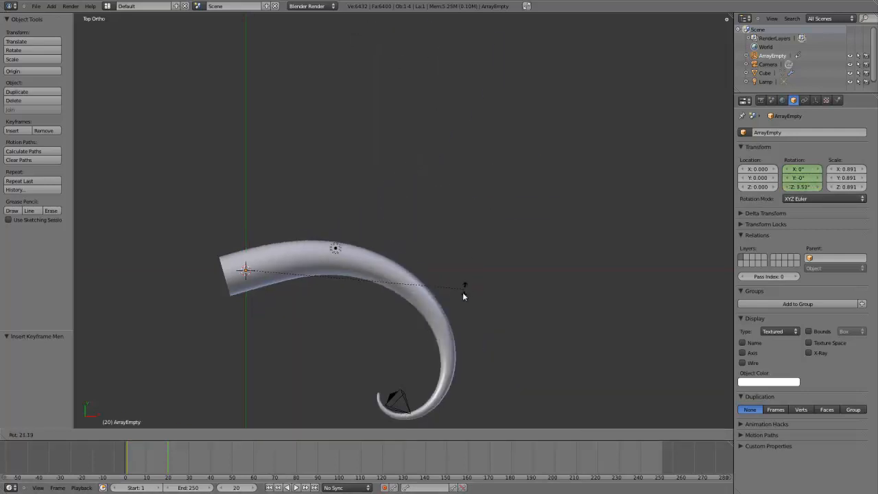
{"action": "left_click", "coordinate": [447, 326]}
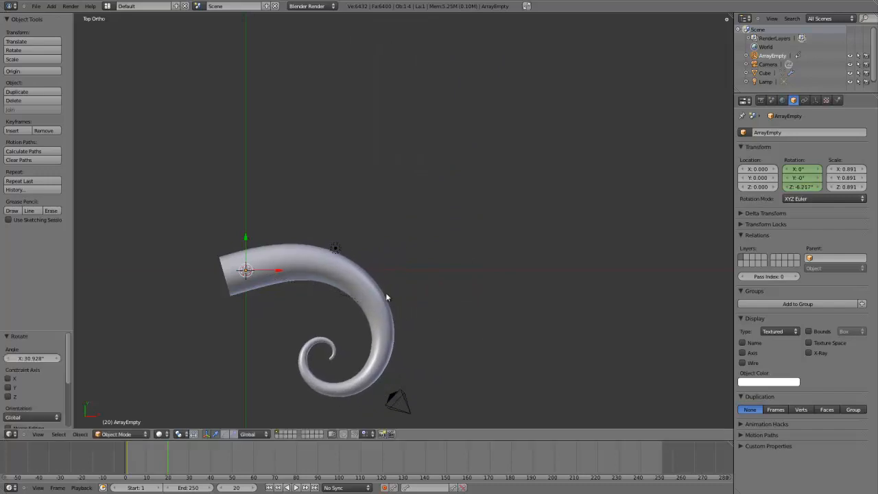
Step: Insert a Rotation keyframe for ArrayEmpty at frame 20 and switch the timeline area to the DopeSheet
{"action": "key", "text": "i"}
{"action": "left_click", "coordinate": [385, 294]}
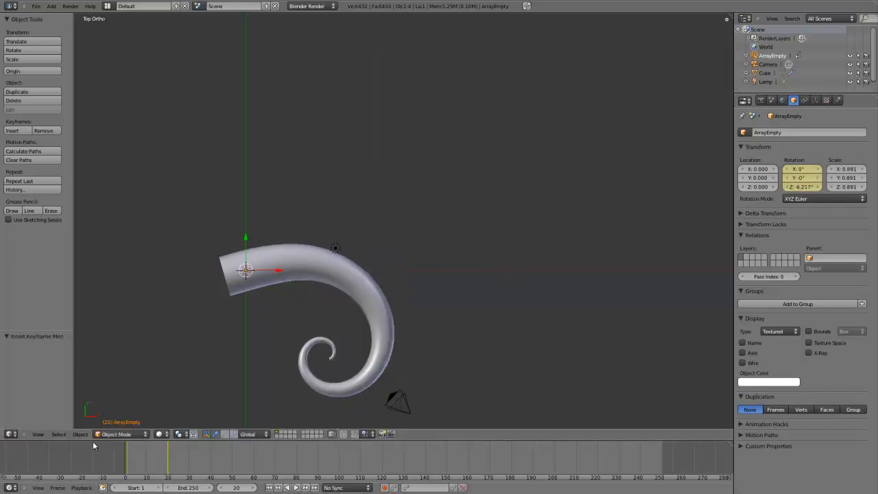
{"action": "left_click", "coordinate": [10, 488]}
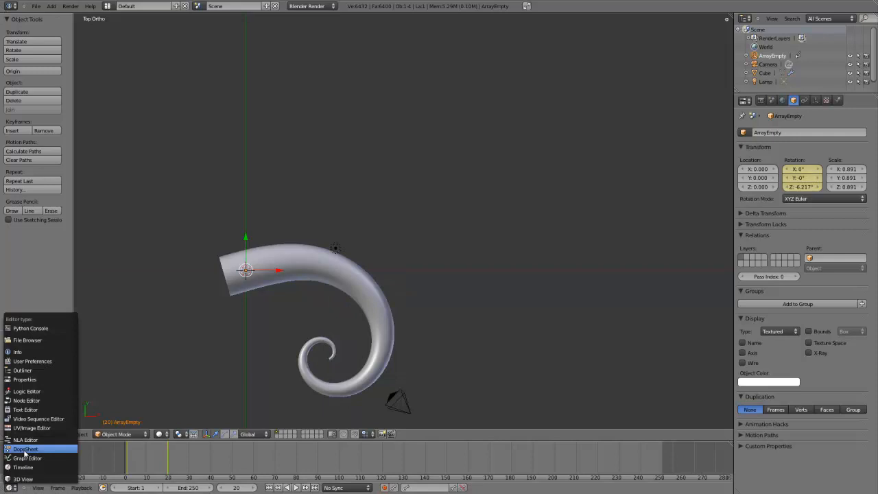
{"action": "left_click", "coordinate": [25, 450]}
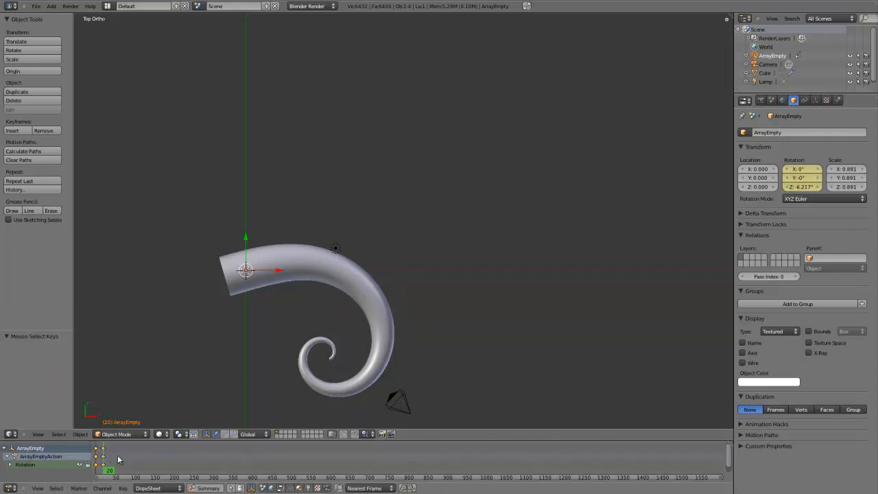
Step: Duplicate ArrayEmpty's frame 1 Rotation keyframes and place the copy at frame 40
{"action": "key", "text": "g"}
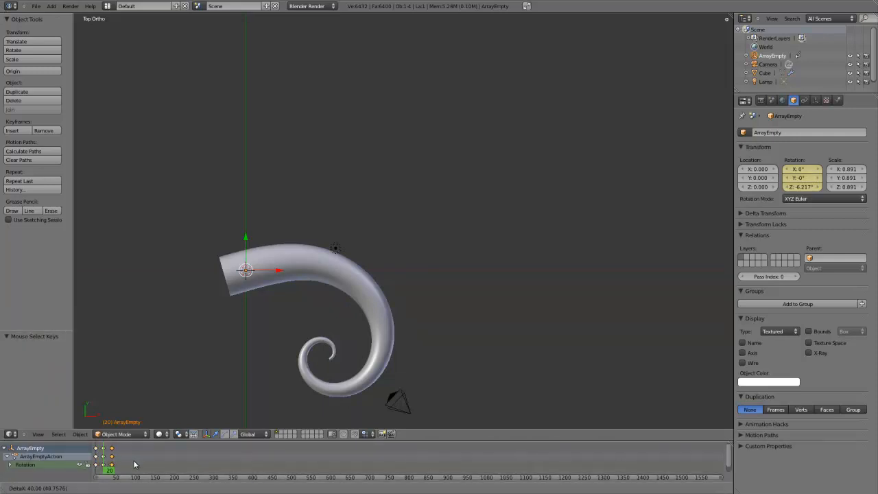
{"action": "left_click", "coordinate": [136, 459]}
{"action": "scroll", "coordinate": [139, 457], "scroll_direction": "up", "scroll_amount": 7}
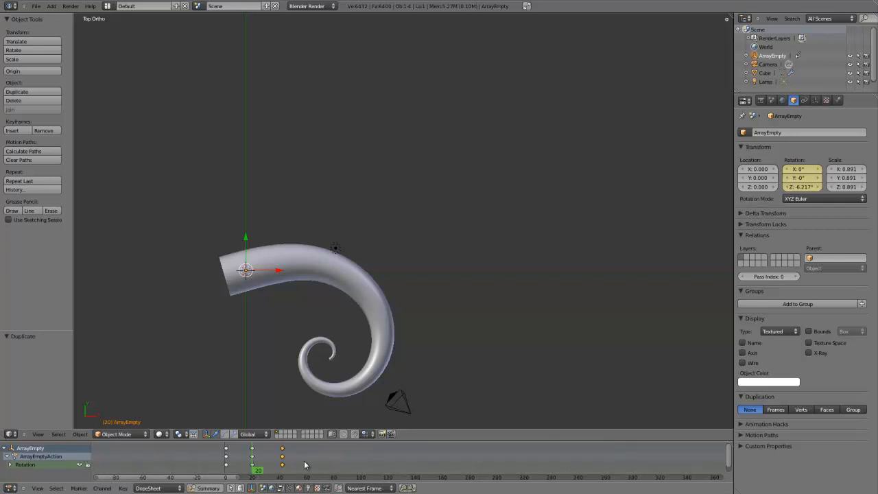
{"action": "key", "text": "g"}
{"action": "left_click", "coordinate": [302, 466]}
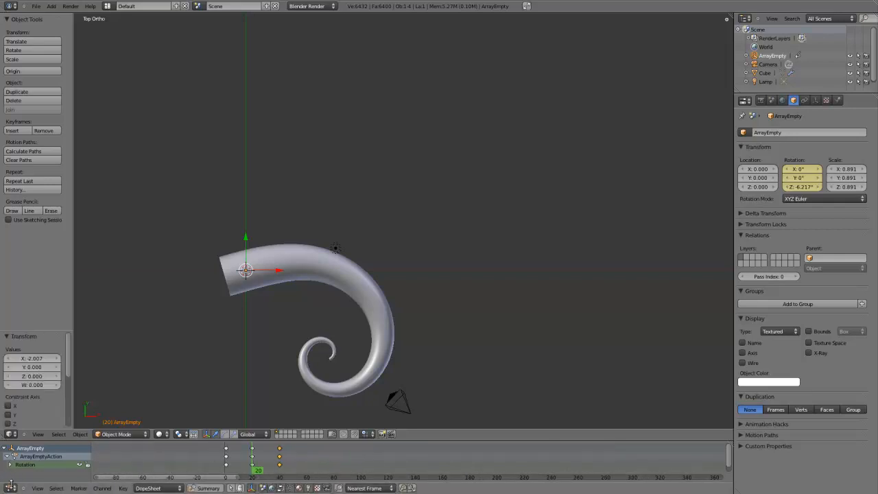
Step: Switch the keyframe area back to the Timeline and set the animation's end frame to 40
{"action": "left_click", "coordinate": [11, 488]}
{"action": "left_click", "coordinate": [23, 467]}
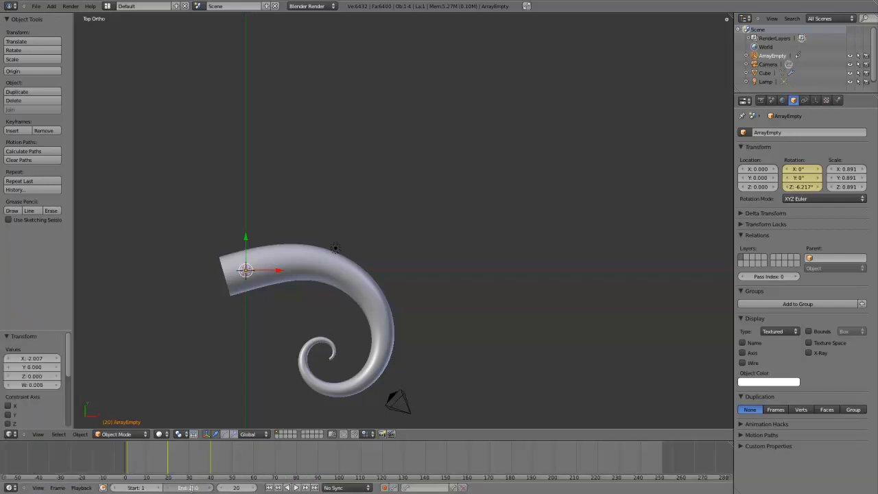
{"action": "key", "text": "Return"}
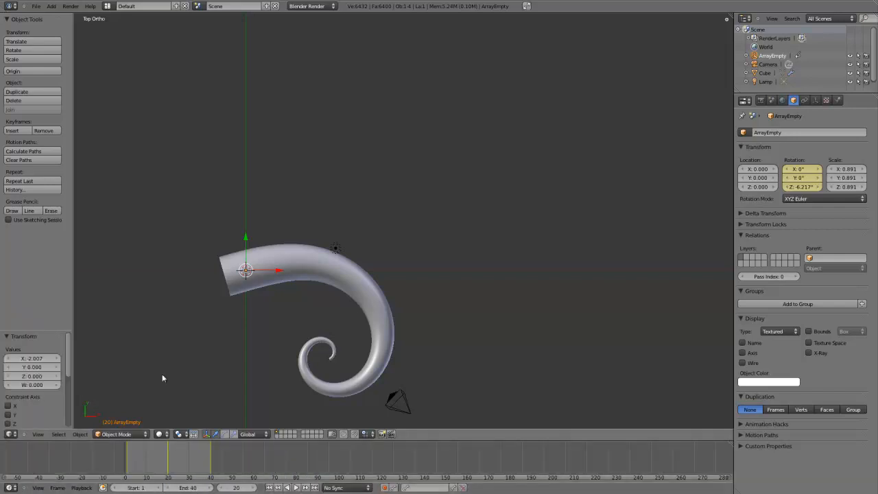
Step: Play the animation and examine the curling horn from several angles
{"action": "key", "text": "alt+a"}
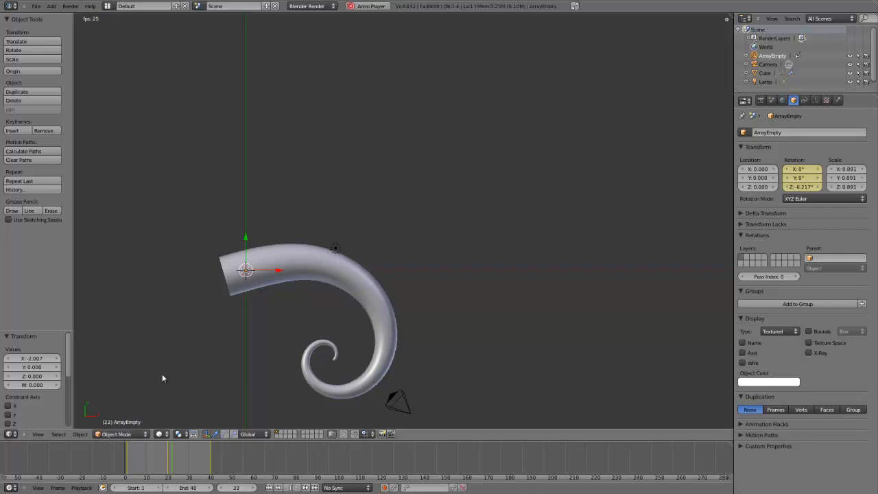
{"action": "middle_click_drag", "start_coordinate": [267, 363], "coordinate": [384, 251]}
{"action": "scroll", "coordinate": [384, 251], "scroll_direction": "up", "scroll_amount": 3}
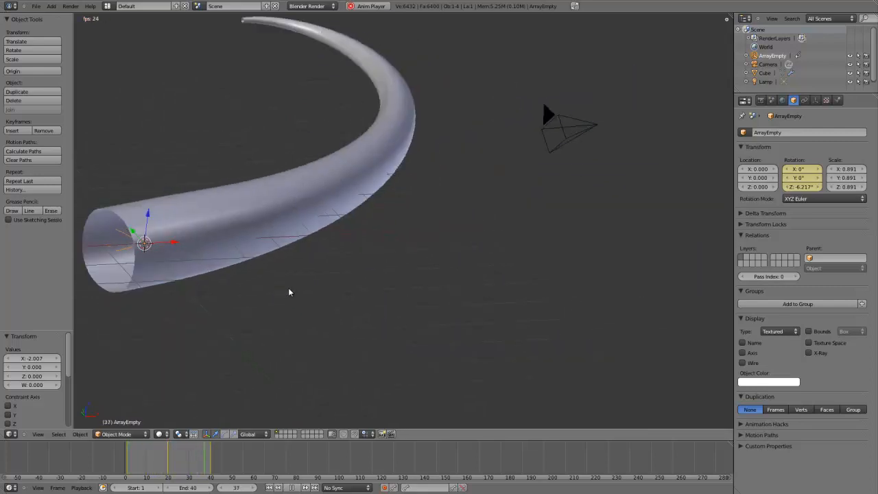
{"action": "middle_click_drag", "start_coordinate": [290, 292], "coordinate": [281, 323]}
{"action": "scroll", "coordinate": [285, 302], "scroll_direction": "down", "scroll_amount": 8}
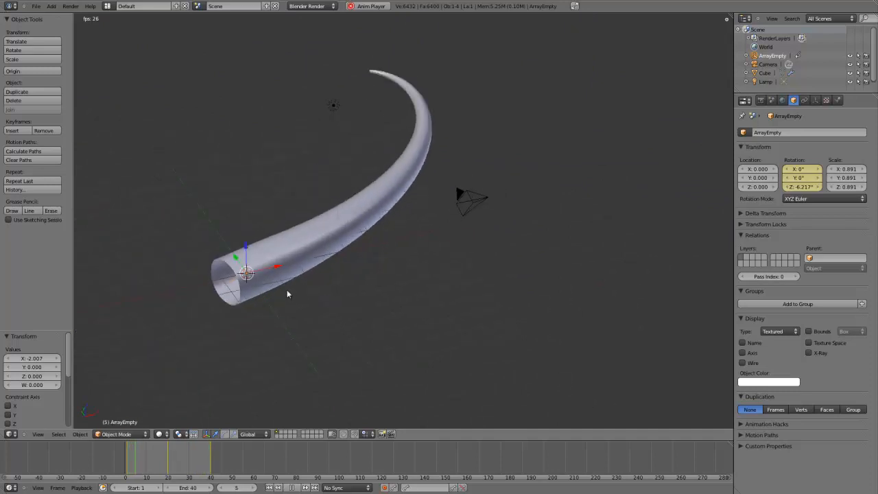
{"action": "scroll", "coordinate": [372, 258], "scroll_direction": "up", "scroll_amount": 4}
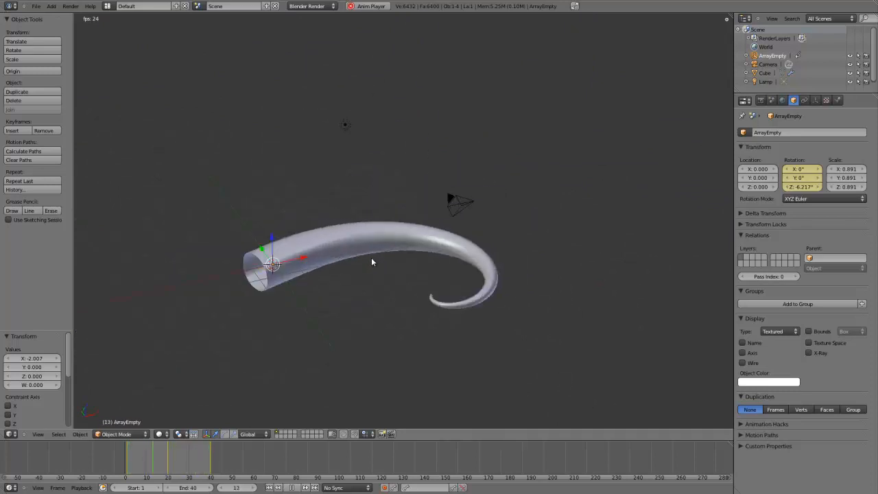
{"action": "middle_click_drag", "start_coordinate": [318, 301], "coordinate": [383, 284]}
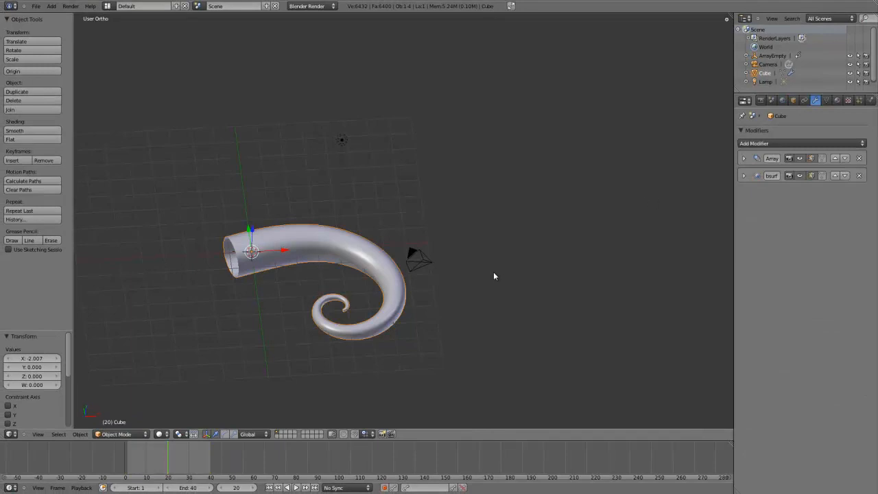
Step: In Edit Mode, extrude the cube's top face in place and scale it to about 0.279 as a spike base
{"action": "middle_click_drag", "start_coordinate": [493, 272], "coordinate": [391, 260]}
{"action": "scroll", "coordinate": [227, 237], "scroll_direction": "up", "scroll_amount": 4}
{"action": "middle_click_drag", "start_coordinate": [229, 239], "coordinate": [584, 289], "text": "shift"}
{"action": "middle_click_drag", "start_coordinate": [328, 383], "coordinate": [420, 333]}
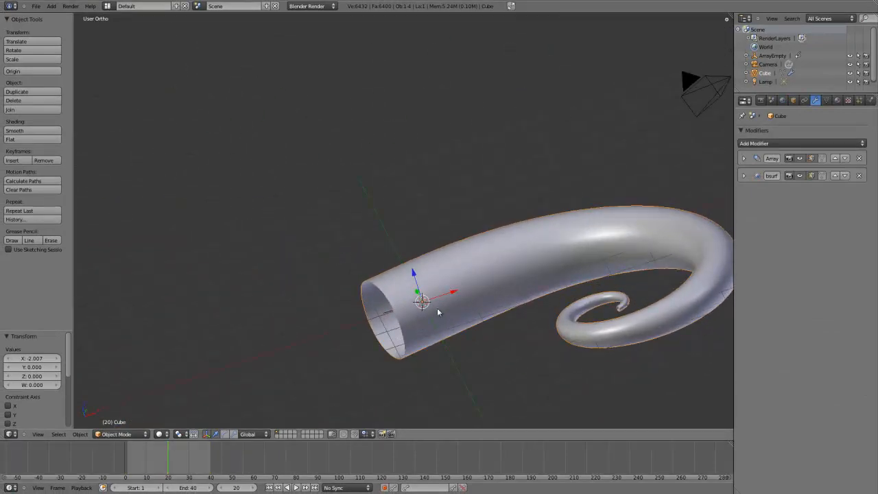
{"action": "key", "text": "Tab"}
{"action": "middle_click_drag", "start_coordinate": [608, 264], "coordinate": [587, 354]}
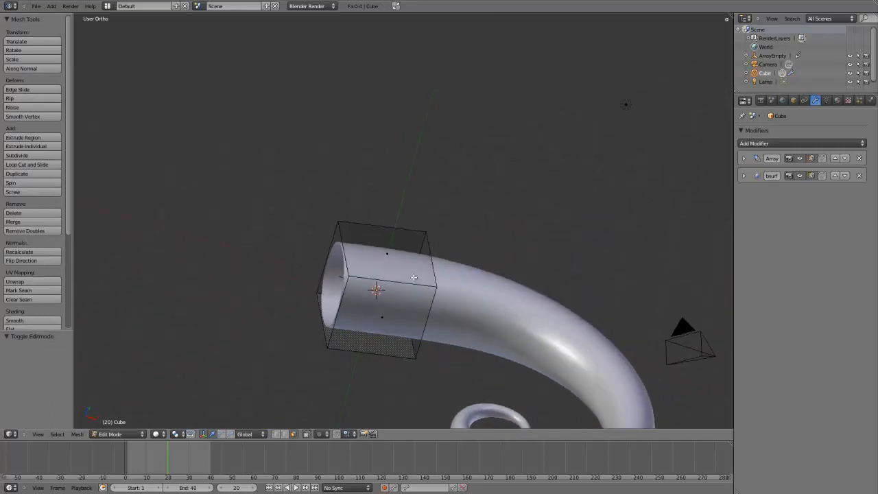
{"action": "right_click", "coordinate": [395, 254]}
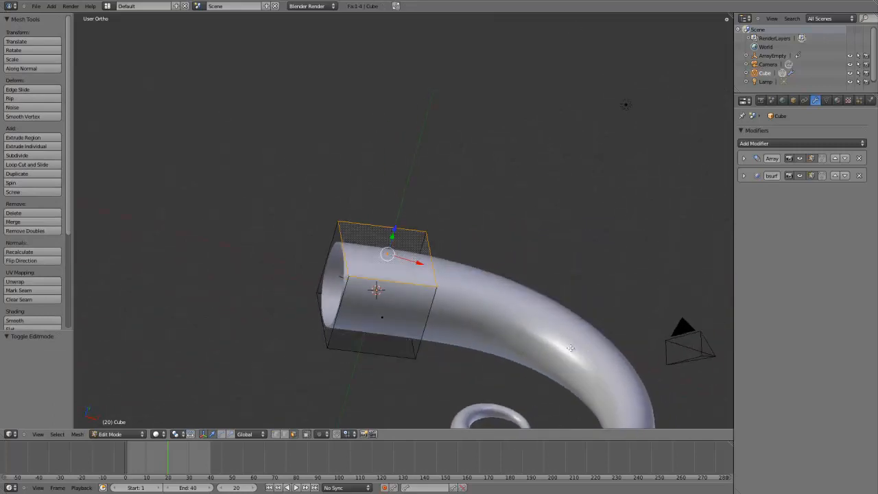
{"action": "key", "text": "e"}
{"action": "left_click", "coordinate": [578, 321]}
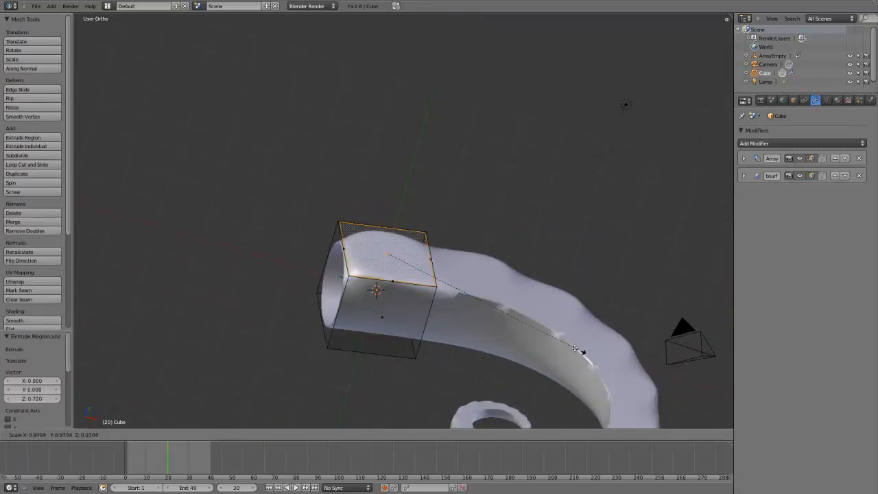
{"action": "left_click", "coordinate": [433, 294]}
Step: Extrude the small face upward about 0.636 and scale it to about 0.106 to form a pointed spike
{"action": "key", "text": "e"}
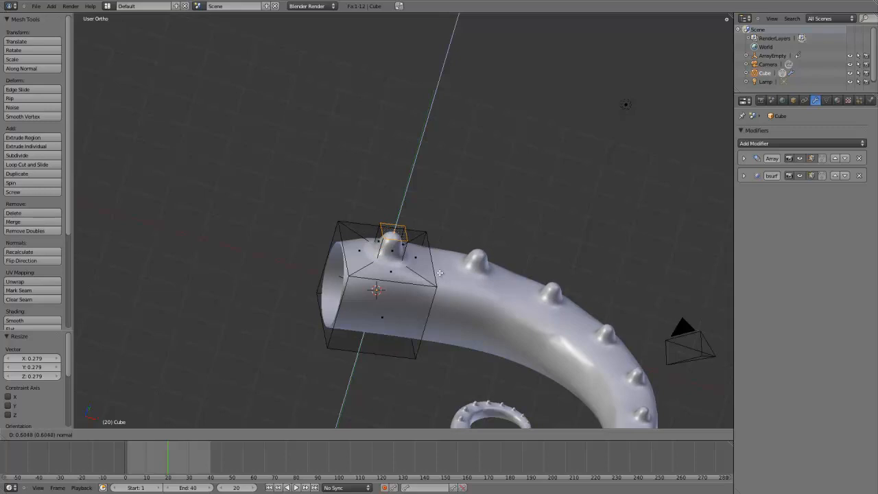
{"action": "left_click", "coordinate": [439, 272]}
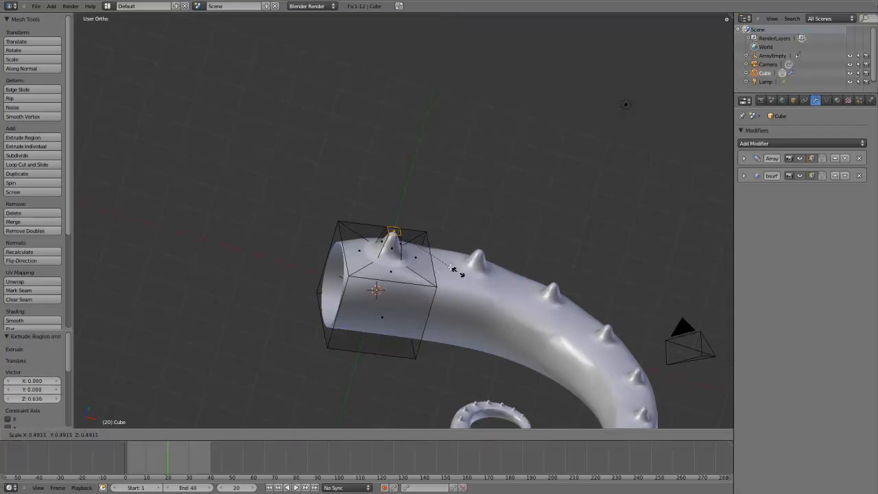
{"action": "left_click", "coordinate": [408, 241]}
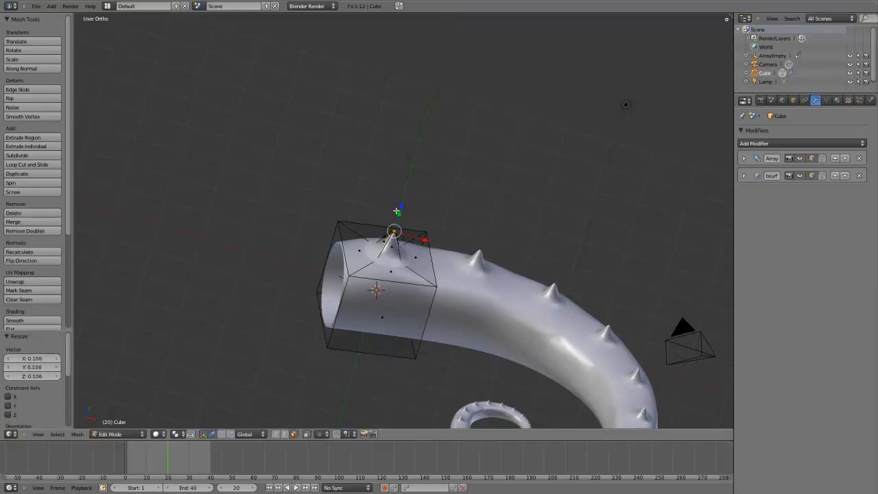
Step: Select the edge loop at the spike's base in wireframe, scale it outward to widen the spike, and restore solid shading
{"action": "middle_click_drag", "start_coordinate": [408, 208], "coordinate": [391, 291]}
{"action": "left_click", "coordinate": [404, 204]}
{"action": "scroll", "coordinate": [393, 280], "scroll_direction": "up", "scroll_amount": 5}
{"action": "key", "text": "z"}
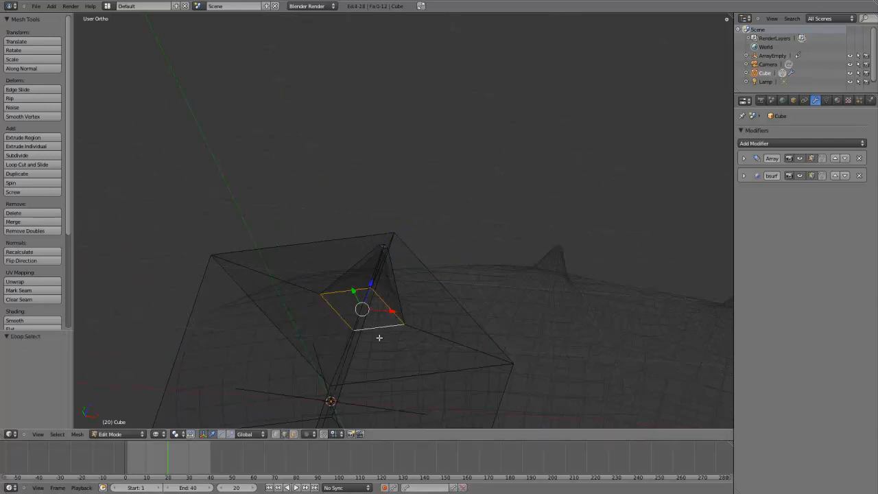
{"action": "left_click", "coordinate": [402, 372]}
{"action": "key", "text": "Tab"}
{"action": "scroll", "coordinate": [404, 364], "scroll_direction": "down", "scroll_amount": 5}
{"action": "middle_click_drag", "start_coordinate": [460, 372], "coordinate": [473, 276]}
{"action": "key", "text": "Tab"}
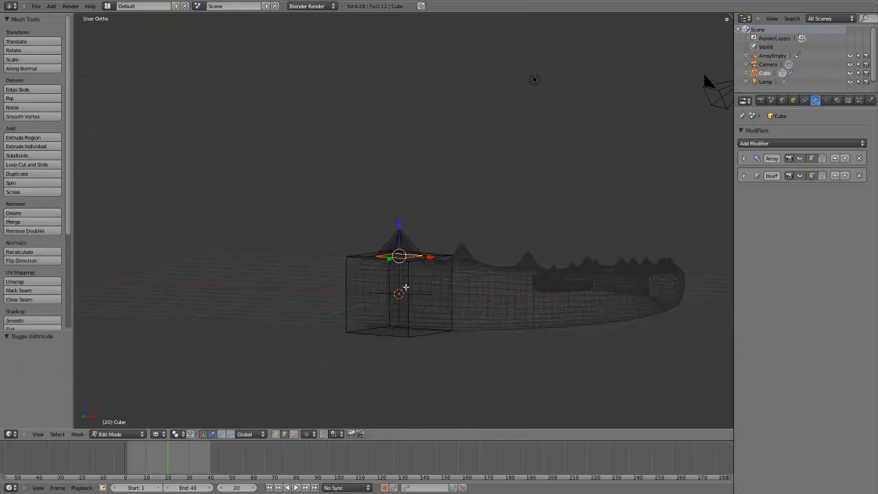
{"action": "key", "text": "z"}
Step: Examine the spikes repeated along the horn from several angles and distances
{"action": "mouse_move", "coordinate": [405, 288]}
{"action": "middle_mouse_down"}
{"action": "mouse_move", "coordinate": [425, 337]}
{"action": "mouse_move", "coordinate": [424, 282]}
{"action": "mouse_move", "coordinate": [635, 298]}
{"action": "mouse_move", "coordinate": [412, 275]}
{"action": "middle_mouse_up"}
{"action": "scroll", "coordinate": [414, 279], "scroll_direction": "up", "scroll_amount": 4}
{"action": "scroll", "coordinate": [488, 347], "scroll_direction": "down", "scroll_amount": 3}
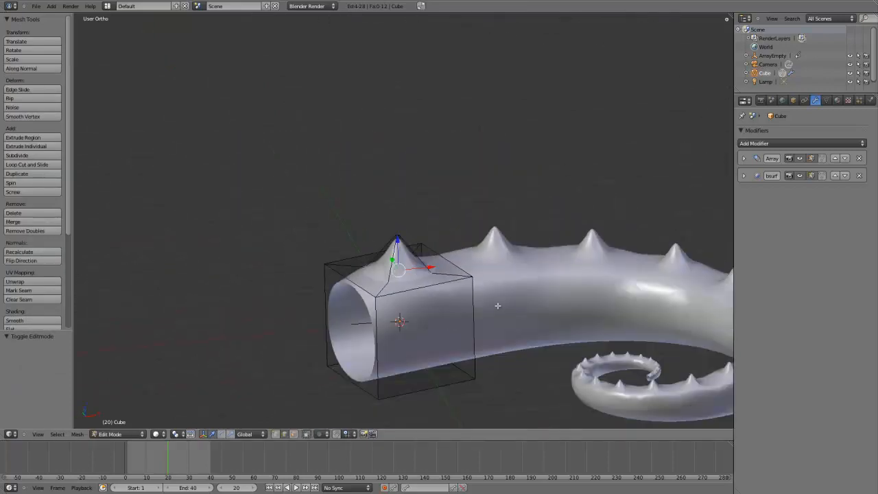
{"action": "middle_click_drag", "start_coordinate": [498, 306], "coordinate": [455, 314]}
{"action": "scroll", "coordinate": [455, 315], "scroll_direction": "up", "scroll_amount": 3}
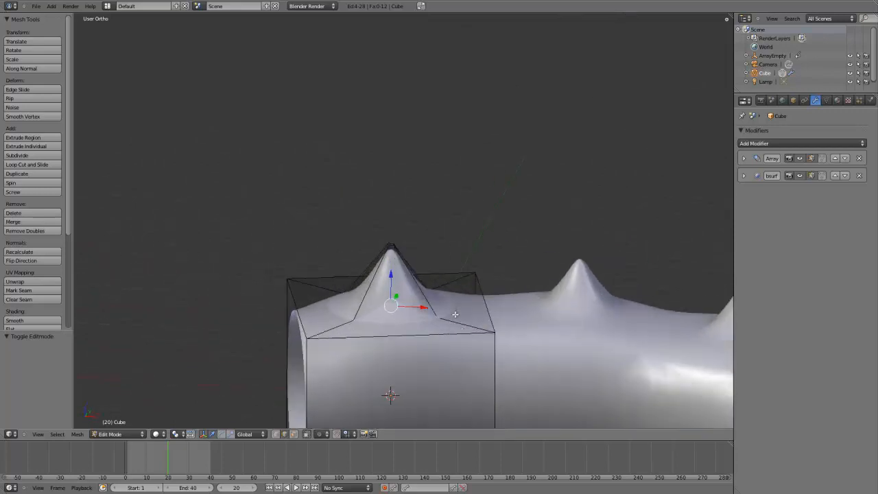
{"action": "scroll", "coordinate": [400, 274], "scroll_direction": "down", "scroll_amount": 3}
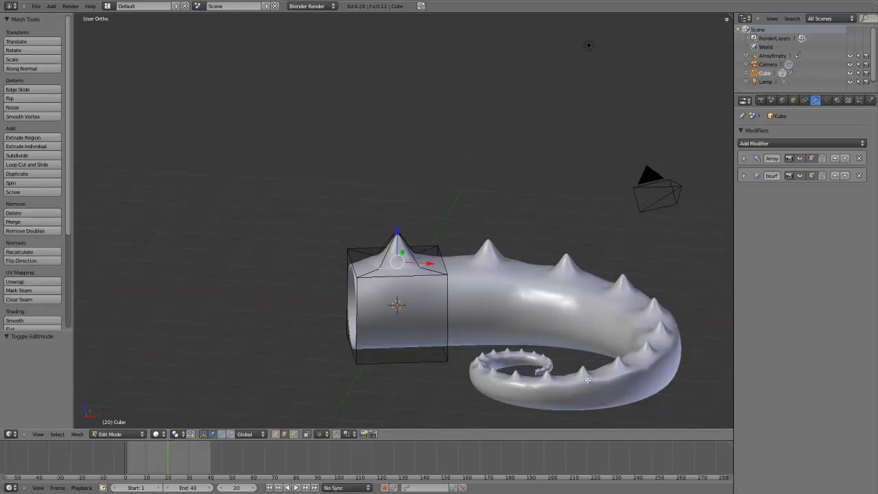
{"action": "middle_click_drag", "start_coordinate": [530, 320], "coordinate": [507, 328]}
{"action": "scroll", "coordinate": [450, 299], "scroll_direction": "down", "scroll_amount": 2}
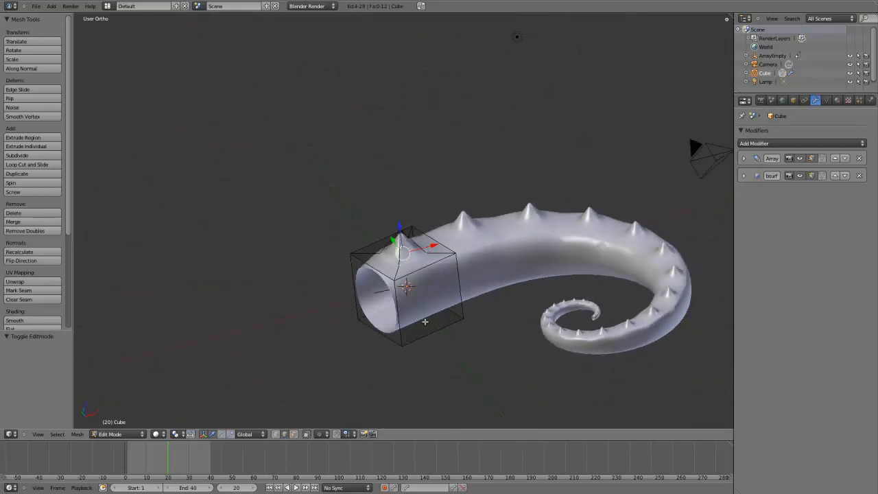
{"action": "middle_click_drag", "start_coordinate": [425, 322], "coordinate": [445, 302]}
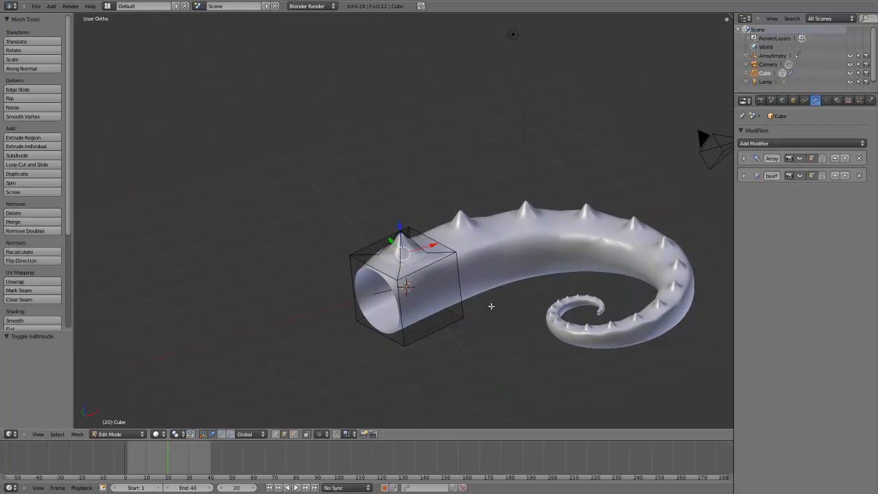
{"action": "middle_click_drag", "start_coordinate": [491, 306], "coordinate": [478, 325]}
Step: Return to Object Mode, play the animation and examine the spiked horn as it curls
{"action": "key", "text": "Tab"}
{"action": "middle_click_drag", "start_coordinate": [428, 297], "coordinate": [403, 286]}
{"action": "key", "text": "alt+a"}
{"action": "middle_click_drag", "start_coordinate": [424, 240], "coordinate": [468, 295]}
{"action": "scroll", "coordinate": [430, 280], "scroll_direction": "up", "scroll_amount": 6}
{"action": "scroll", "coordinate": [406, 226], "scroll_direction": "down", "scroll_amount": 2}
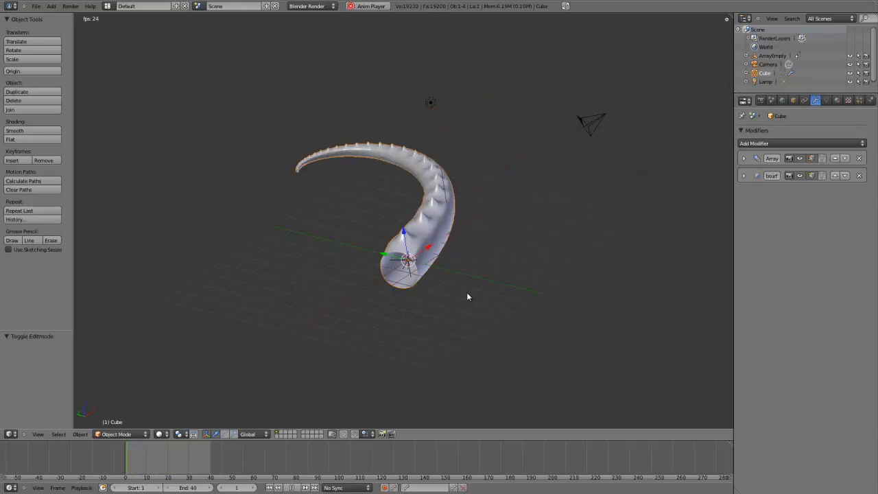
{"action": "scroll", "coordinate": [467, 297], "scroll_direction": "up", "scroll_amount": 3}
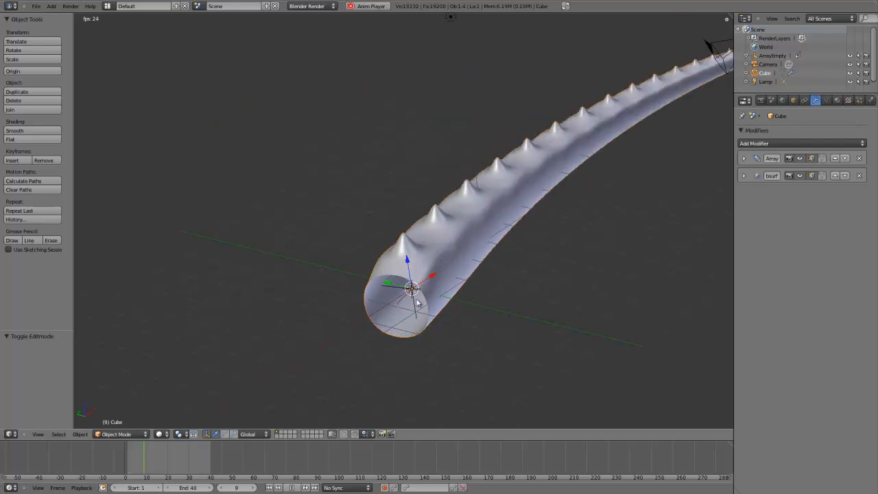
{"action": "scroll", "coordinate": [467, 295], "scroll_direction": "down", "scroll_amount": 4}
{"action": "middle_click_drag", "start_coordinate": [498, 292], "coordinate": [398, 330]}
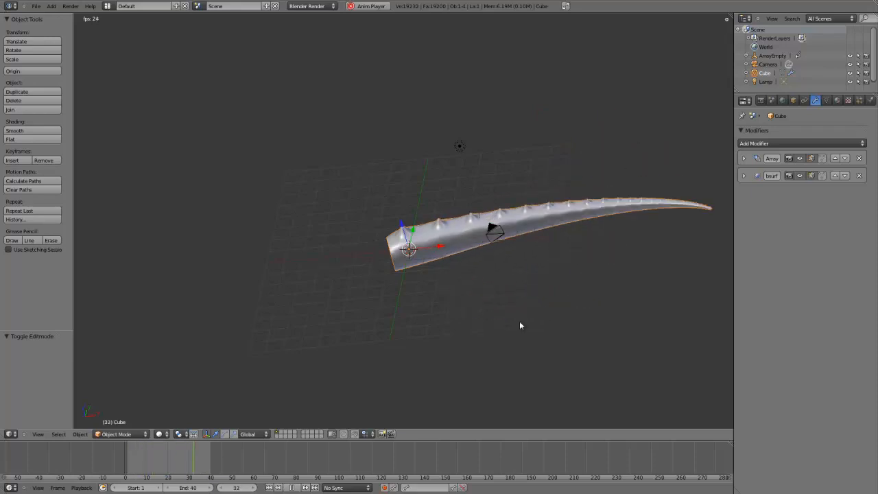
{"action": "middle_click_drag", "start_coordinate": [483, 268], "coordinate": [501, 259]}
{"action": "middle_click_drag", "start_coordinate": [130, 278], "coordinate": [141, 206]}
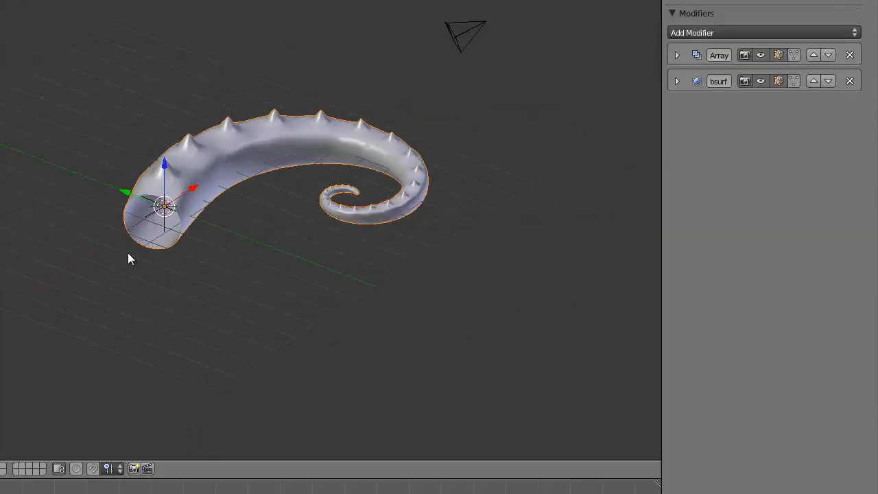
{"action": "middle_click_drag", "start_coordinate": [167, 260], "coordinate": [172, 288]}
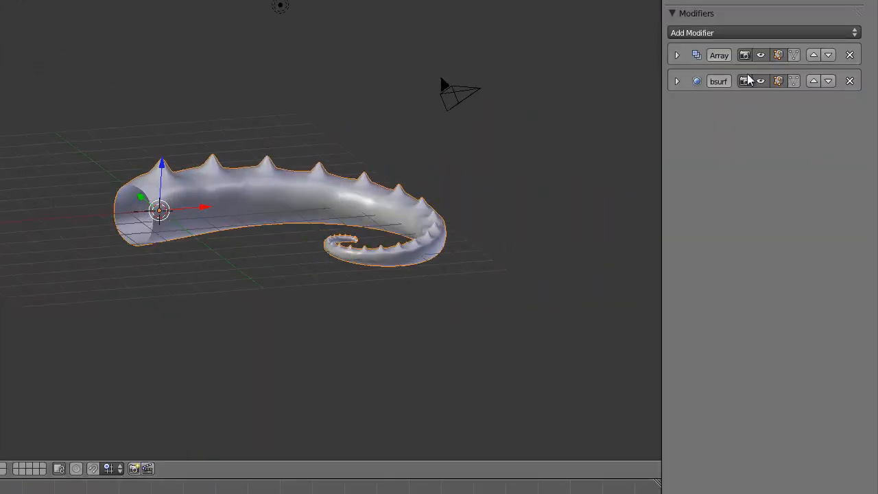
{"action": "left_click", "coordinate": [745, 33]}
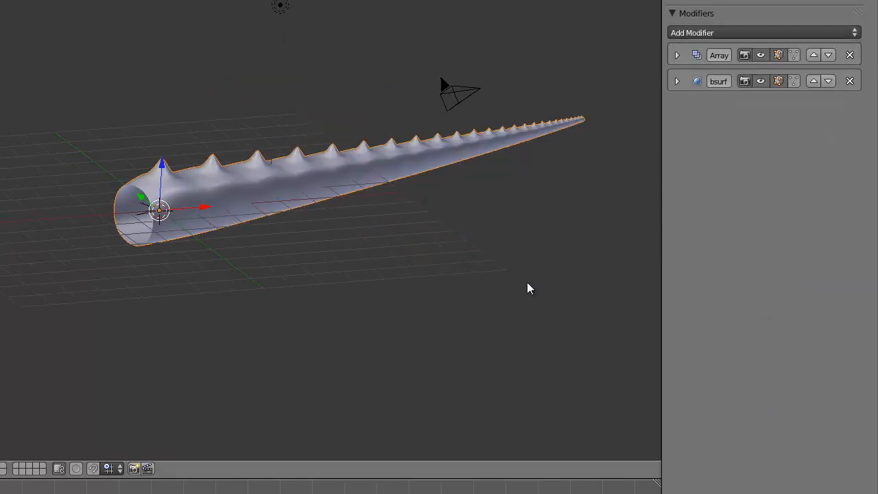
{"action": "middle_click_drag", "start_coordinate": [245, 321], "coordinate": [204, 348]}
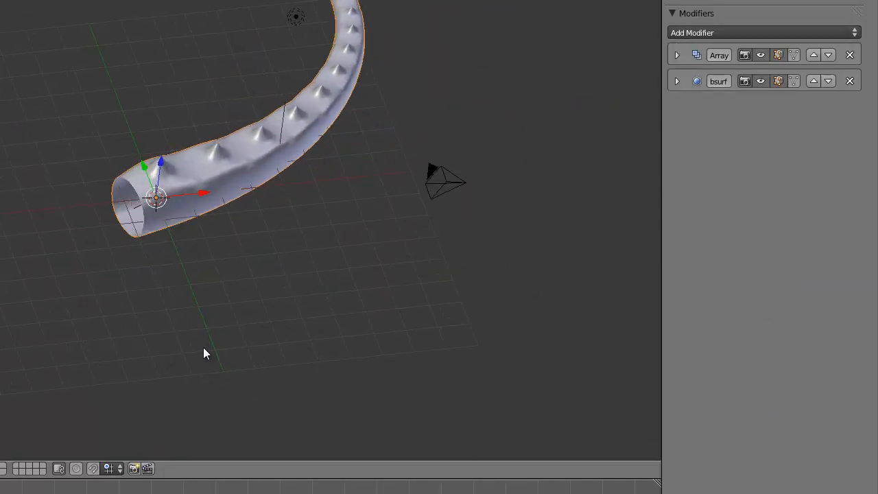